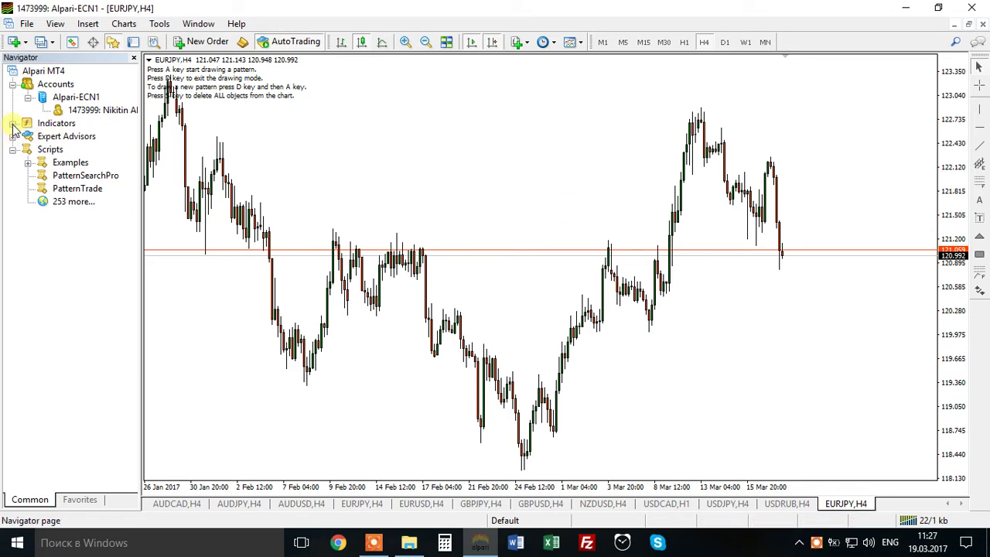
# Open the terminal's data folder, view the MQL4 Indicators folder where indicator files belong, and close it.
pyautogui.click(21, 27)
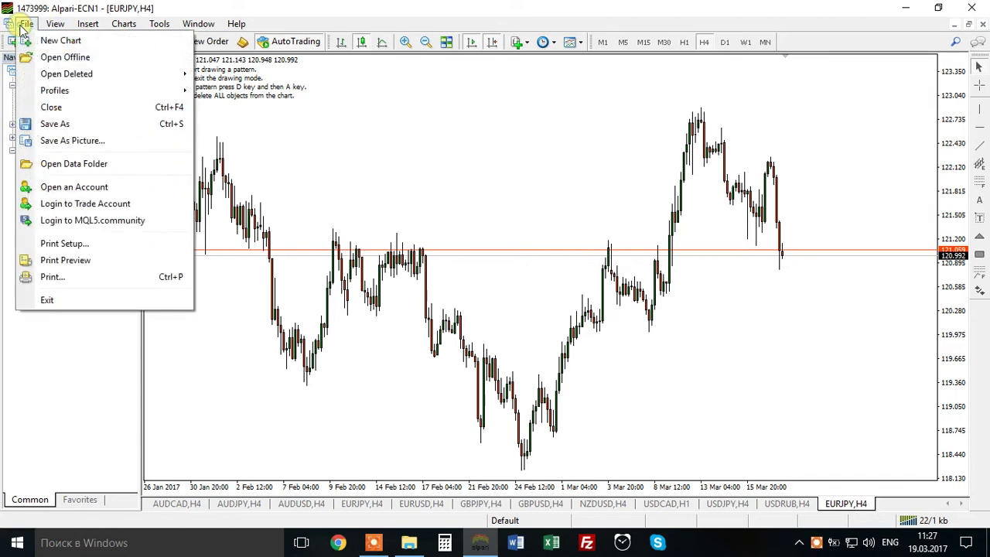
pyautogui.click(31, 168)
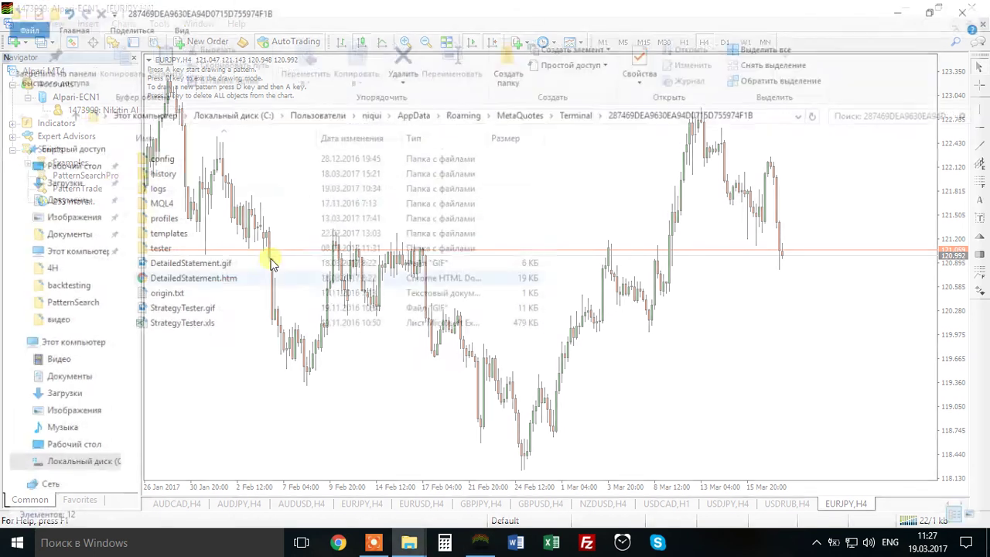
pyautogui.doubleClick(174, 204)
pyautogui.doubleClick(197, 219)
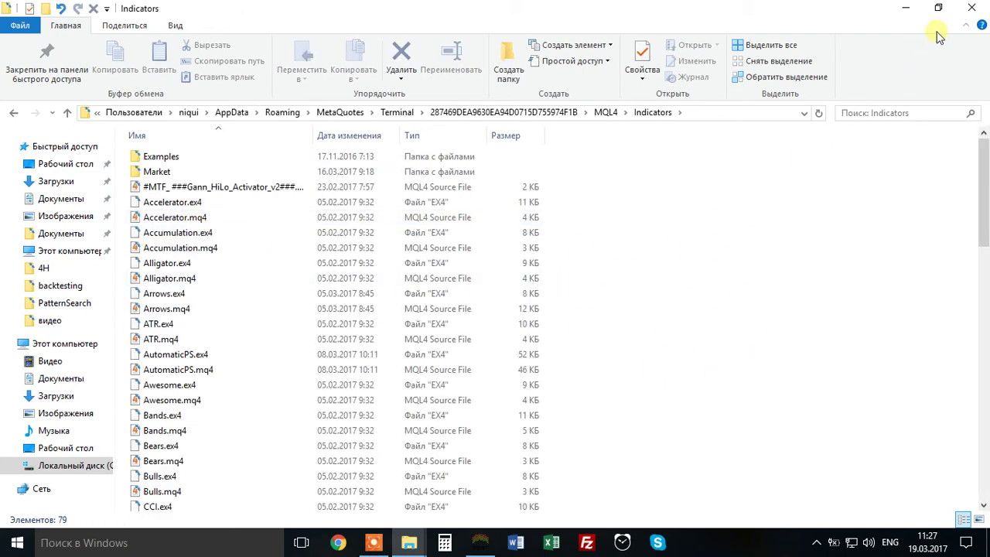
pyautogui.click(972, 10)
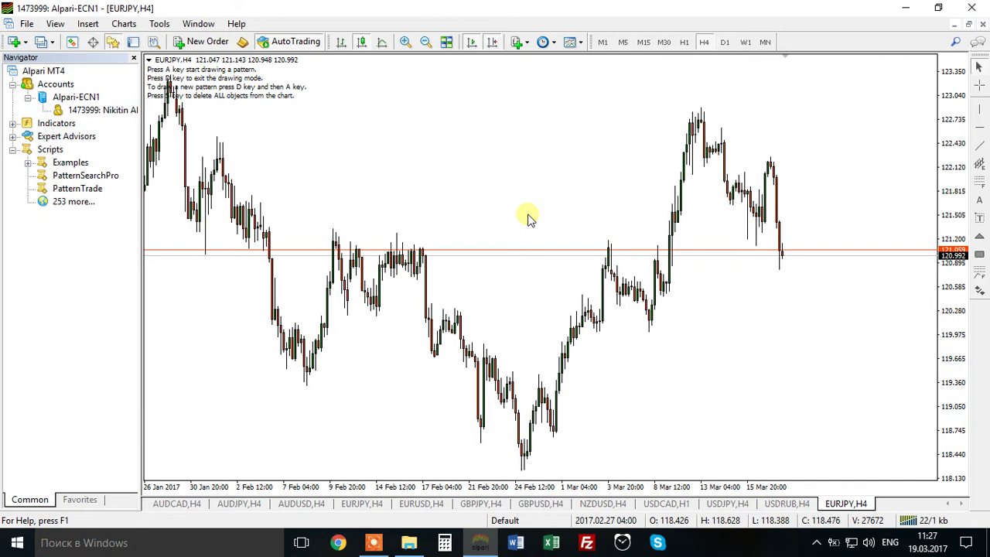
# Show the Navigator and look through the list of installed indicators, then collapse the list.
pyautogui.click(112, 41)
pyautogui.click(112, 41)
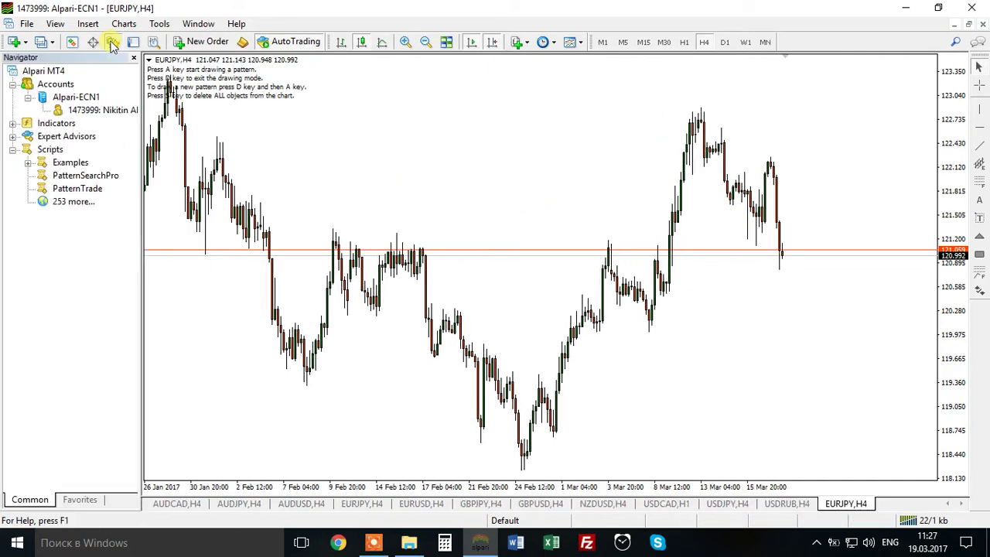
pyautogui.click(12, 124)
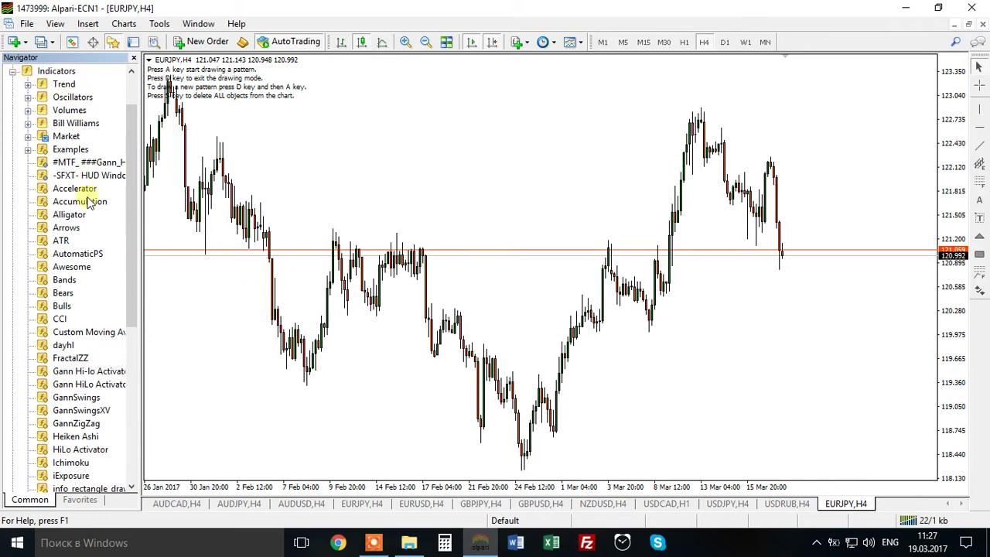
pyautogui.scroll(-7, 88, 201)
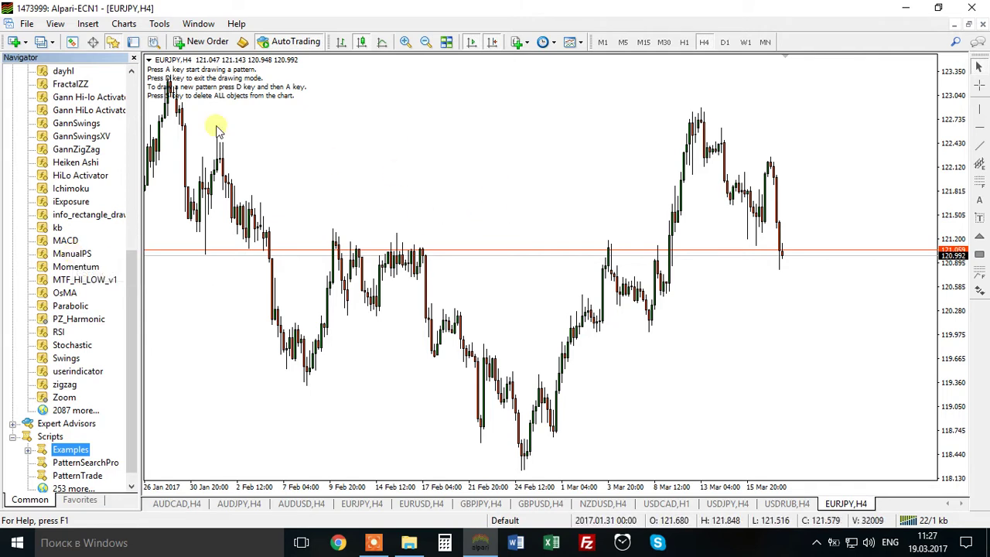
pyautogui.scroll(8, 133, 259)
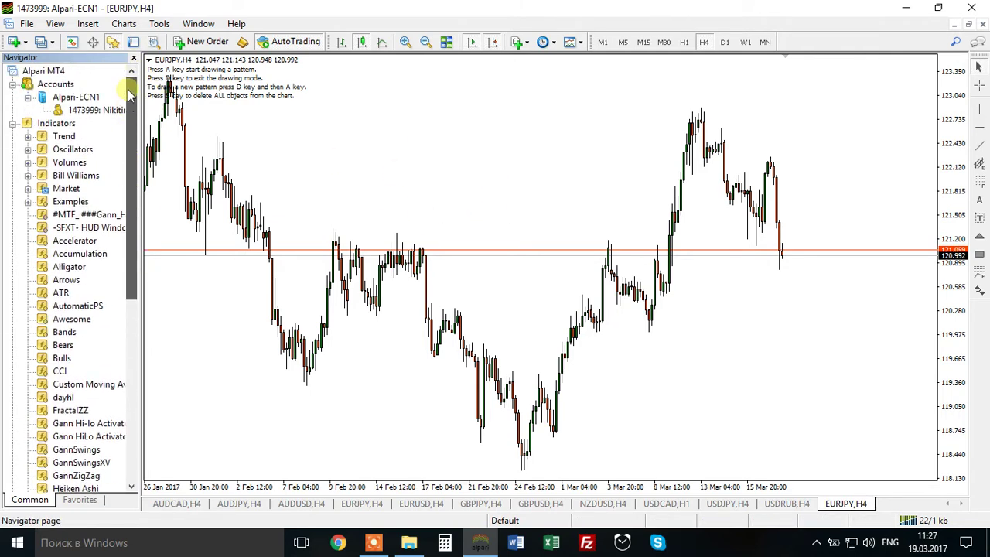
pyautogui.click(12, 124)
pyautogui.click(409, 139)
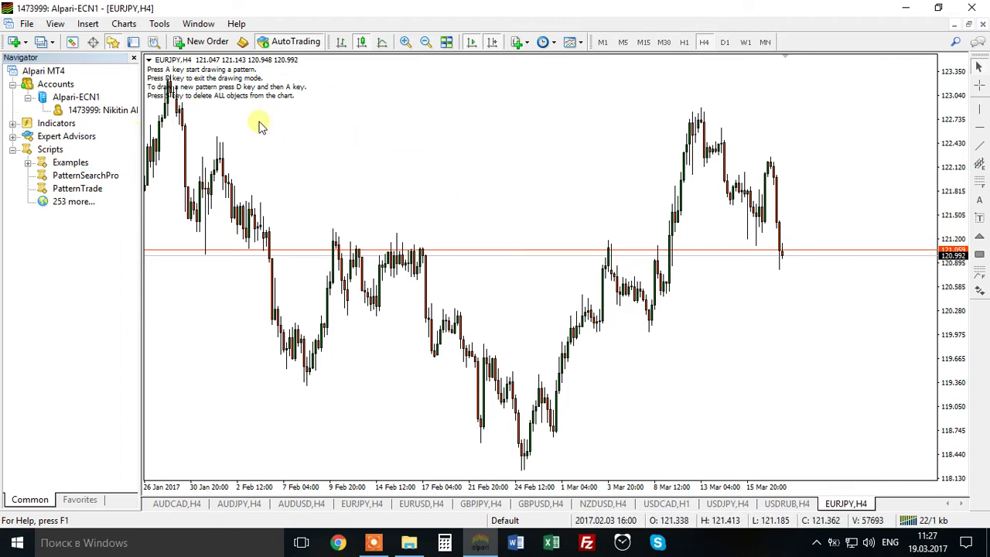
# Draw a bullish Gartley pattern in the empty area above the late-February candles by placing points X, A, B and C.
pyautogui.moveTo(287, 205); pyautogui.dragTo(409, 204)
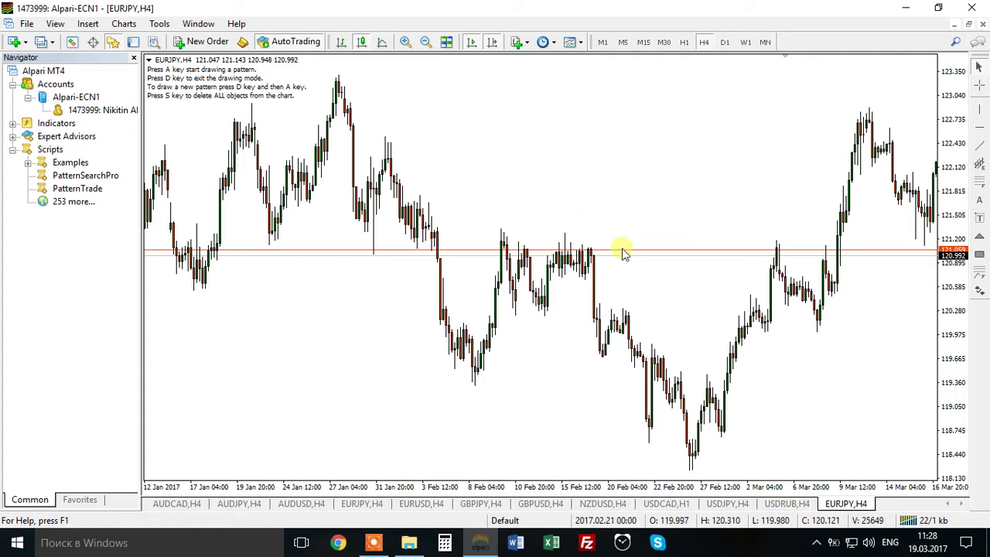
pyautogui.press('End')
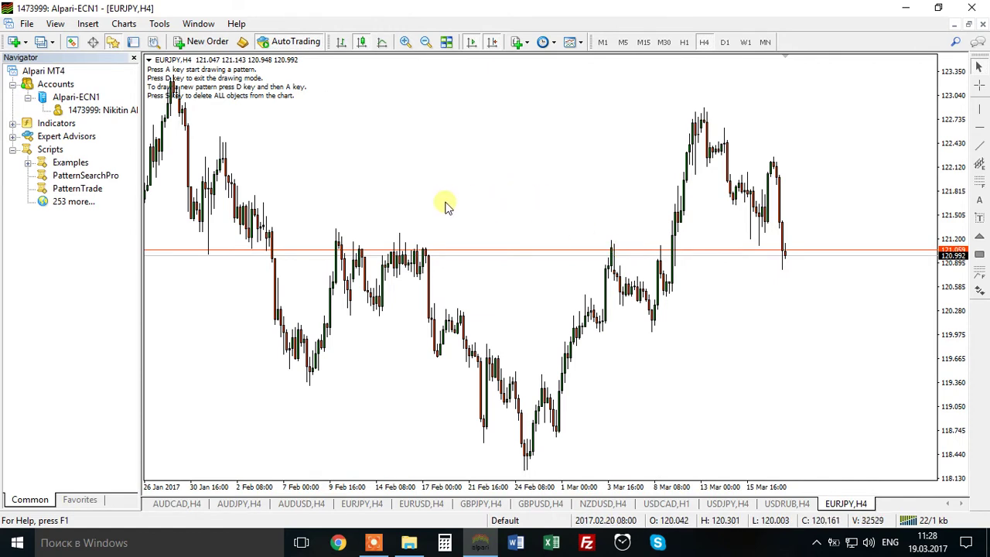
pyautogui.press('a')
pyautogui.click(432, 226)
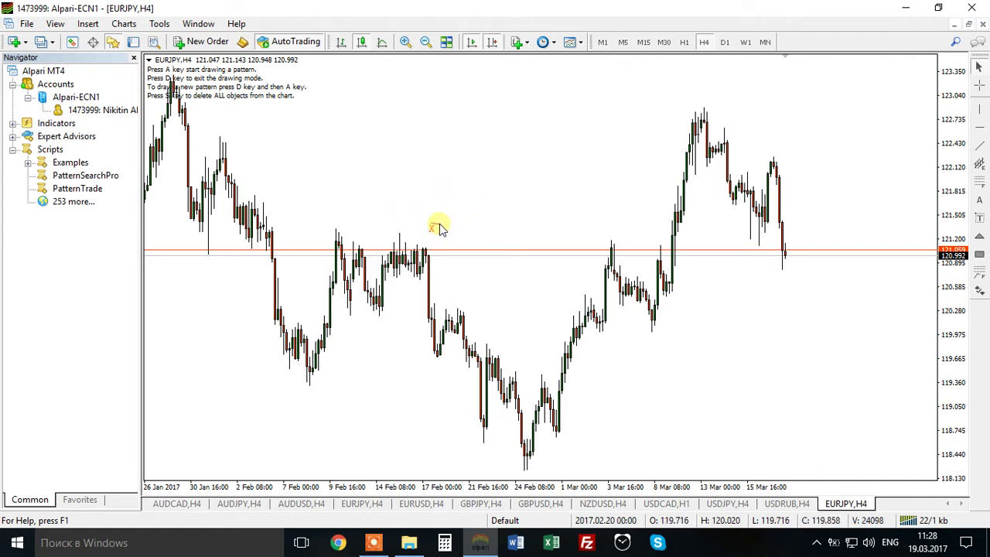
pyautogui.click(478, 81)
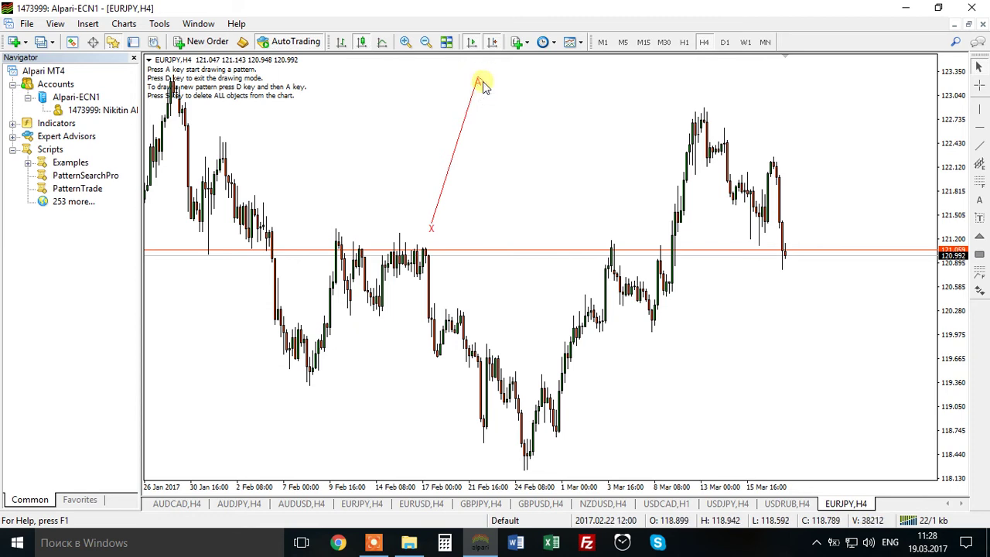
pyautogui.click(520, 172)
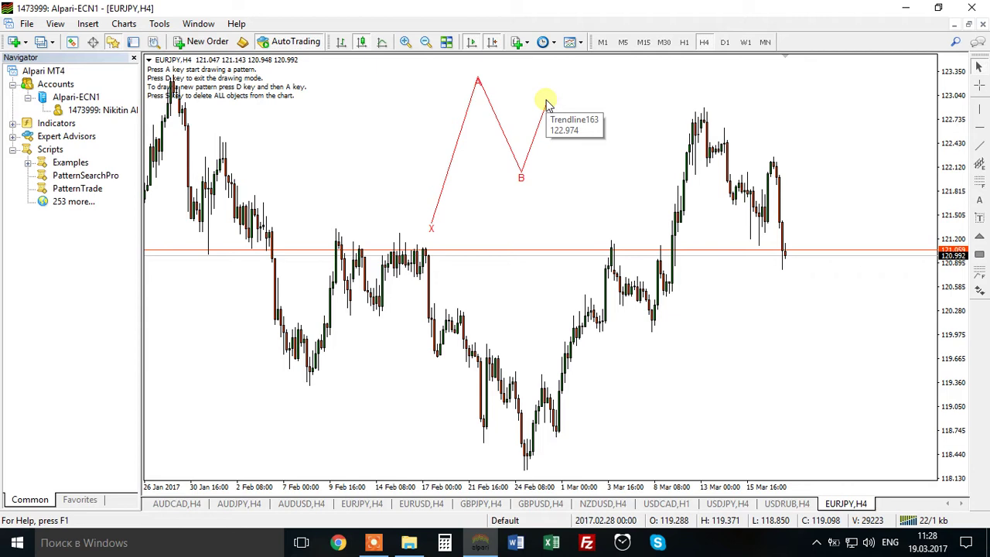
pyautogui.click(546, 103)
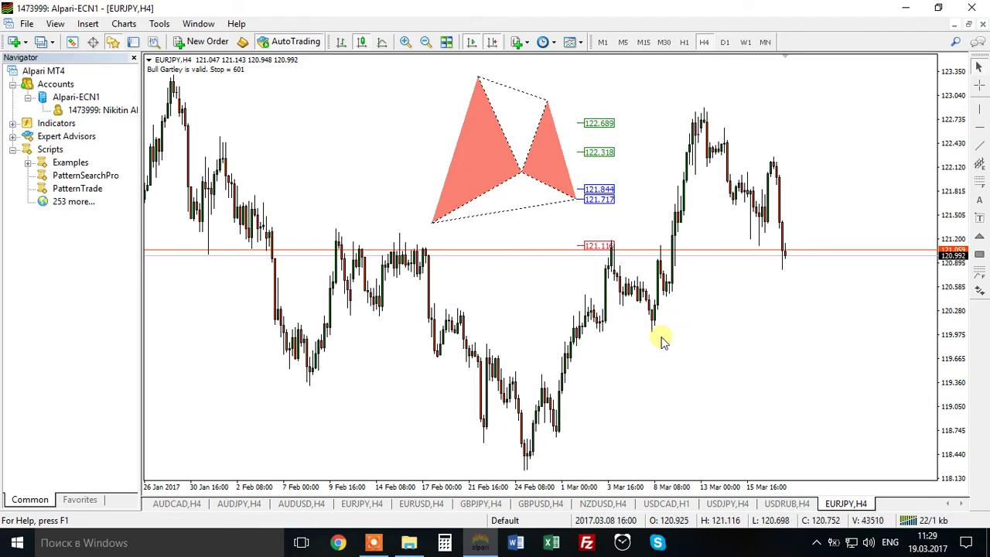
# Draw a bullish Bat pattern over the March swings and place a horizontal line at its D point, at about 120.338.
pyautogui.moveTo(653, 334)
pyautogui.mouseDown()
pyautogui.moveTo(700, 250)
pyautogui.moveTo(680, 141)
pyautogui.moveTo(701, 103)
pyautogui.moveTo(700, 122)
pyautogui.moveTo(703, 103)
pyautogui.moveTo(741, 144)
pyautogui.moveTo(758, 260)
pyautogui.moveTo(759, 246)
pyautogui.mouseUp()
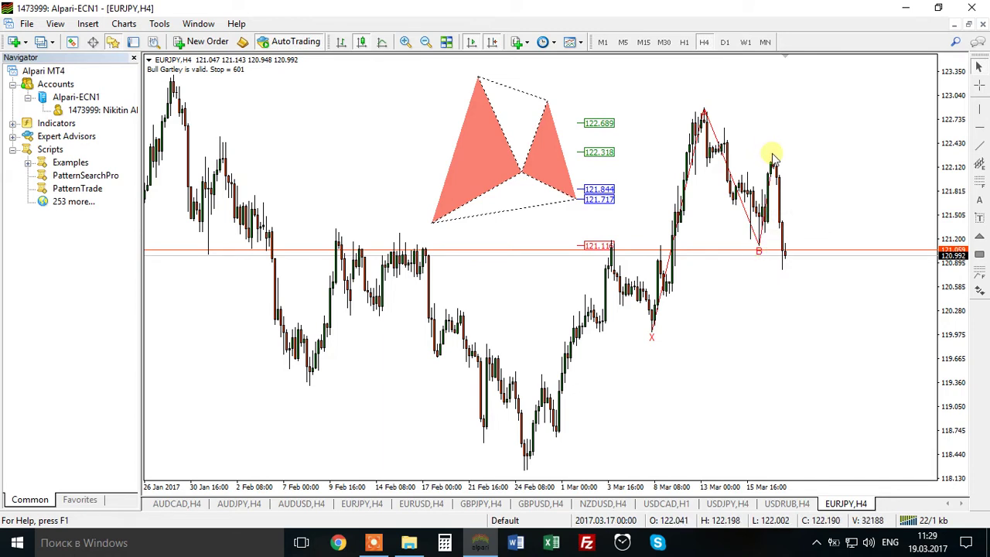
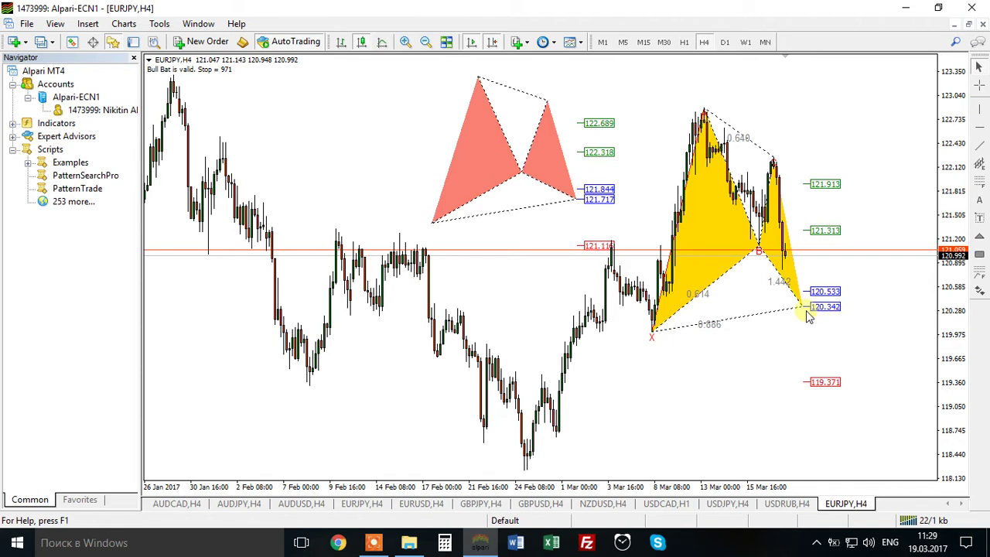
pyautogui.click(978, 130)
pyautogui.click(852, 307)
pyautogui.moveTo(861, 309); pyautogui.dragTo(861, 308)
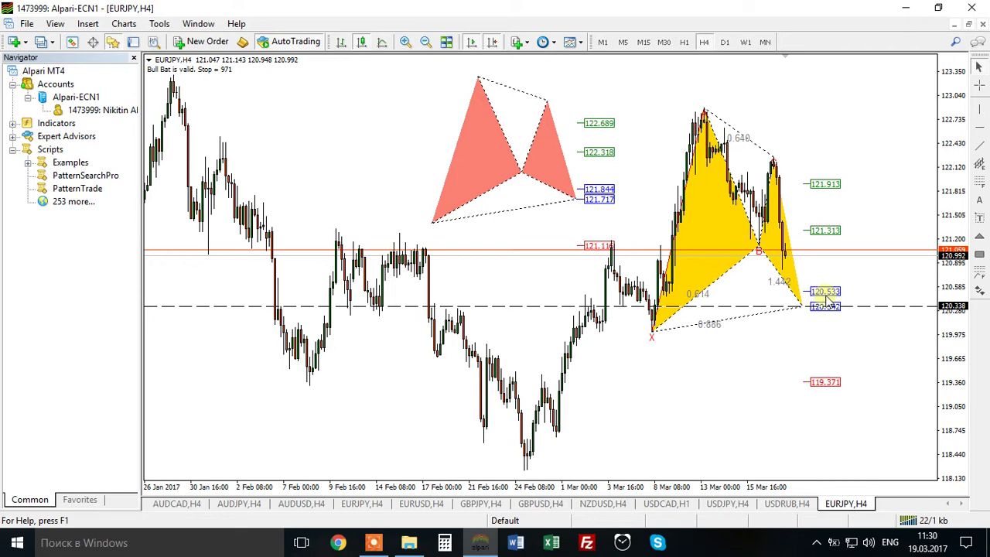
# Sketch a price path with three connected trend lines: down to the 120.533 entry, up to the 121.313 target, and down past the 119.371 stop.
pyautogui.click(979, 145)
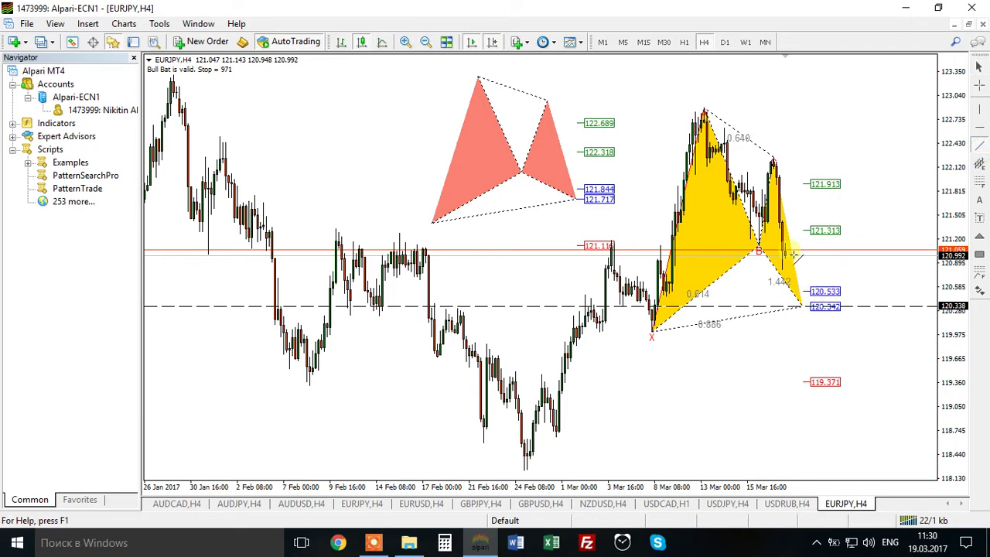
pyautogui.moveTo(788, 249); pyautogui.dragTo(809, 292)
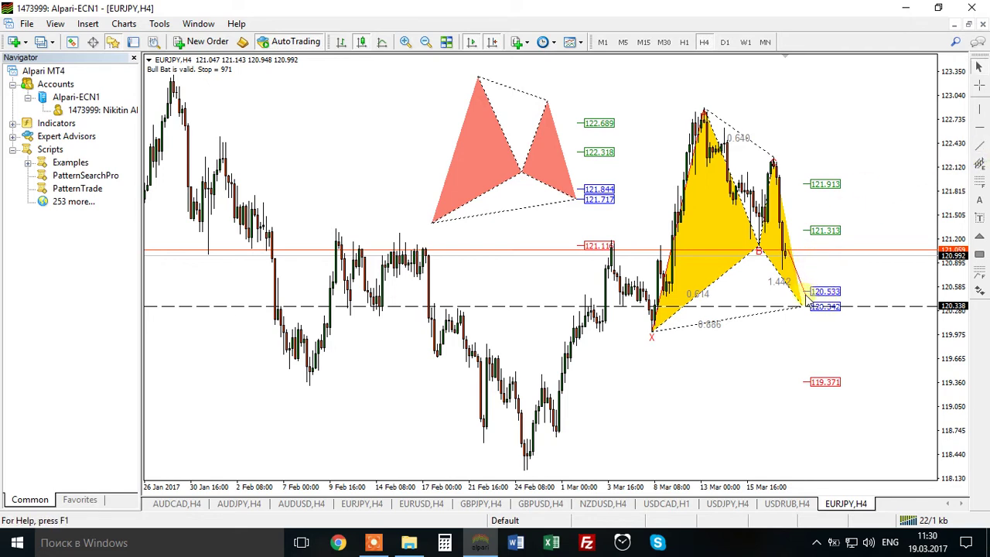
pyautogui.click(979, 146)
pyautogui.moveTo(807, 292); pyautogui.dragTo(830, 231)
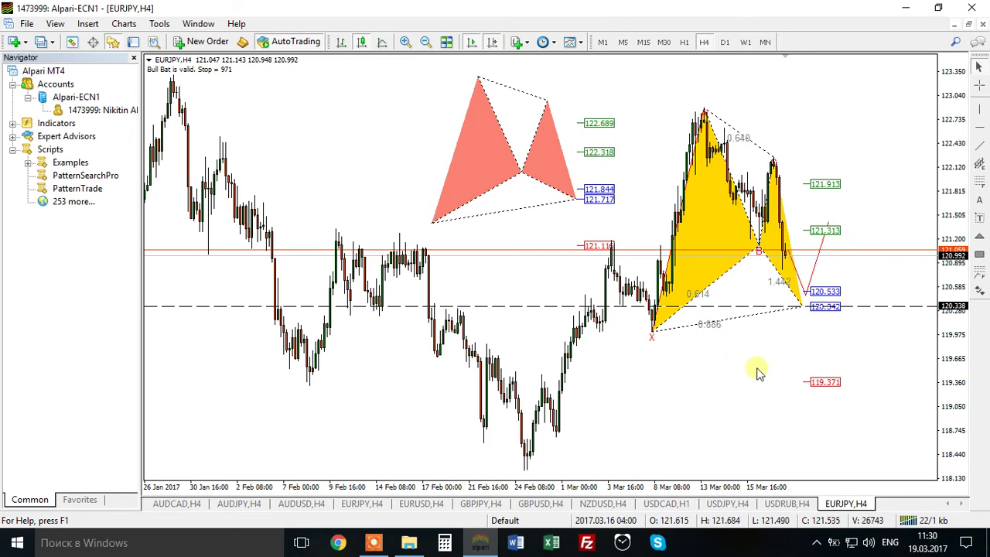
pyautogui.click(979, 146)
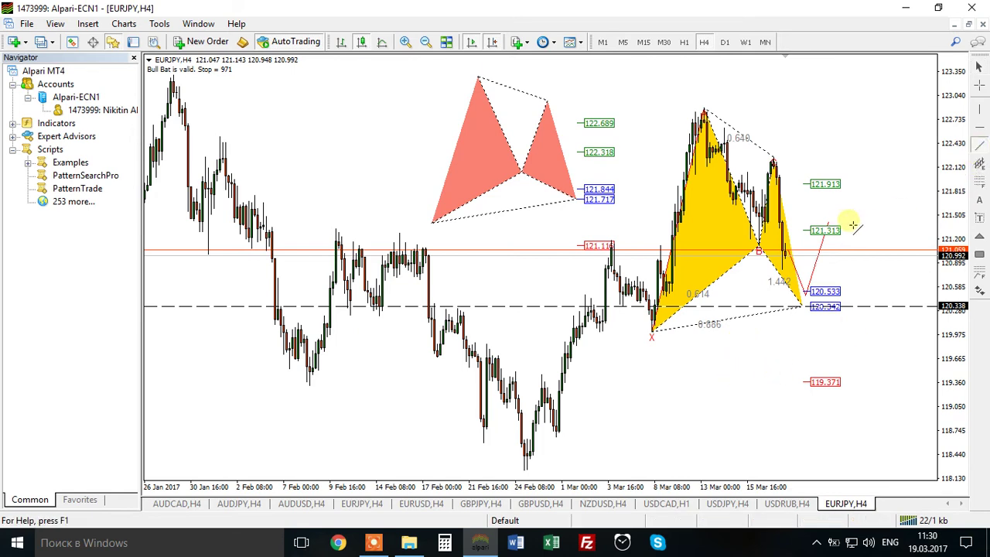
pyautogui.click(829, 226)
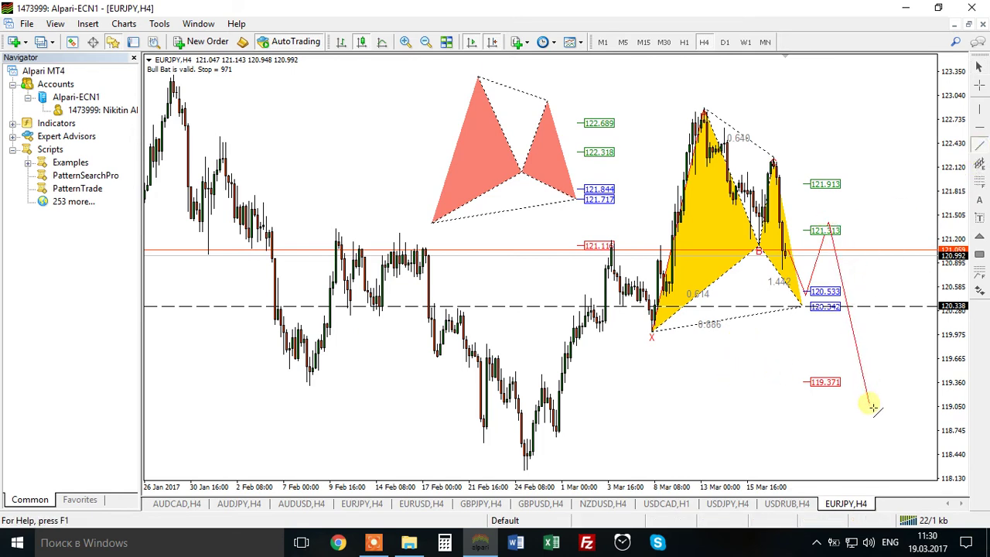
pyautogui.click(868, 404)
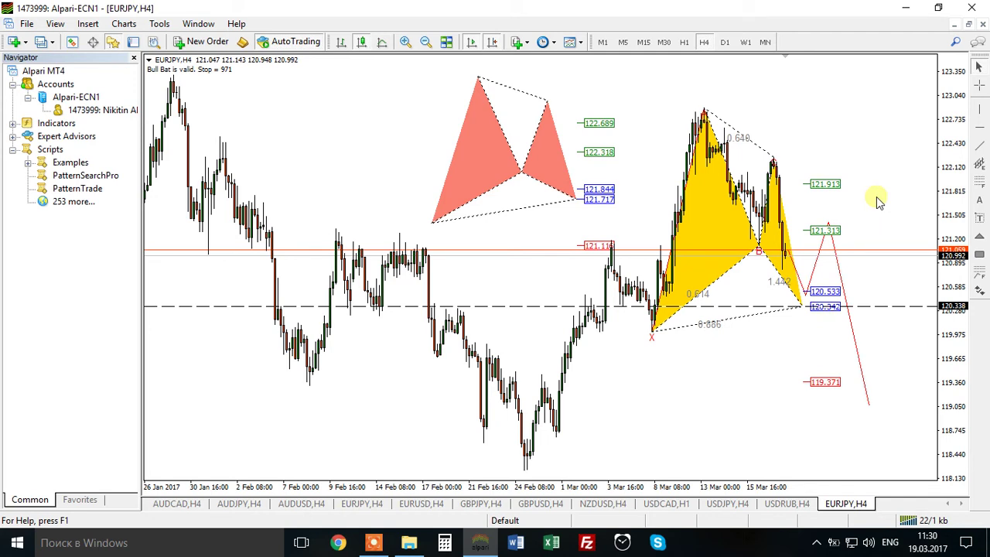
# Delete both drawn patterns, the horizontal line and the trend lines from the chart.
pyautogui.press('BackSpace')
pyautogui.press('BackSpace')
pyautogui.press('BackSpace')
pyautogui.press('BackSpace')
pyautogui.press('BackSpace')
pyautogui.press('BackSpace')
pyautogui.press('BackSpace')
pyautogui.press('BackSpace')
pyautogui.press('BackSpace')
pyautogui.press('BackSpace')
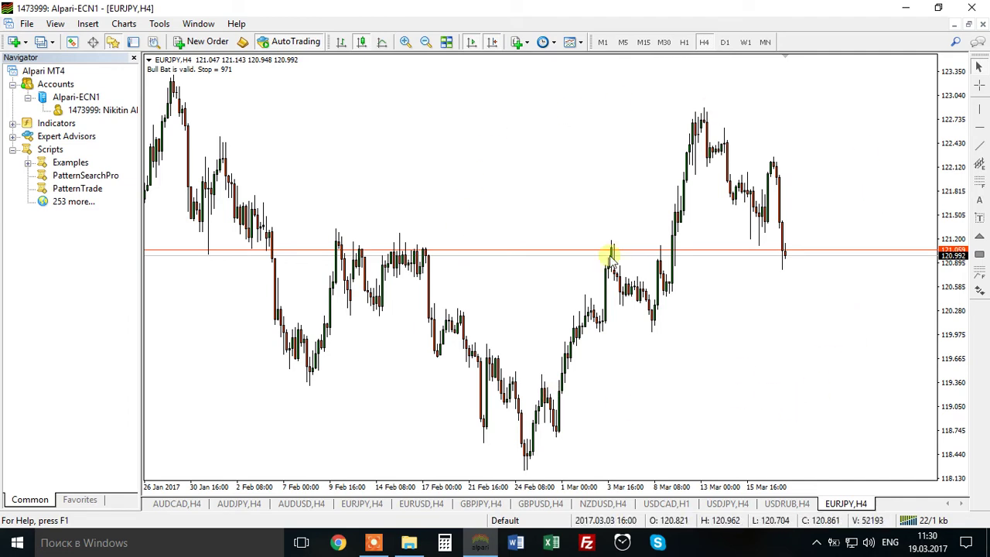
# Draw a bullish Bat pattern with X at the 8 March low, A at the 13 March high, B at the 16 March low and C at the 17 March high.
pyautogui.click(652, 335)
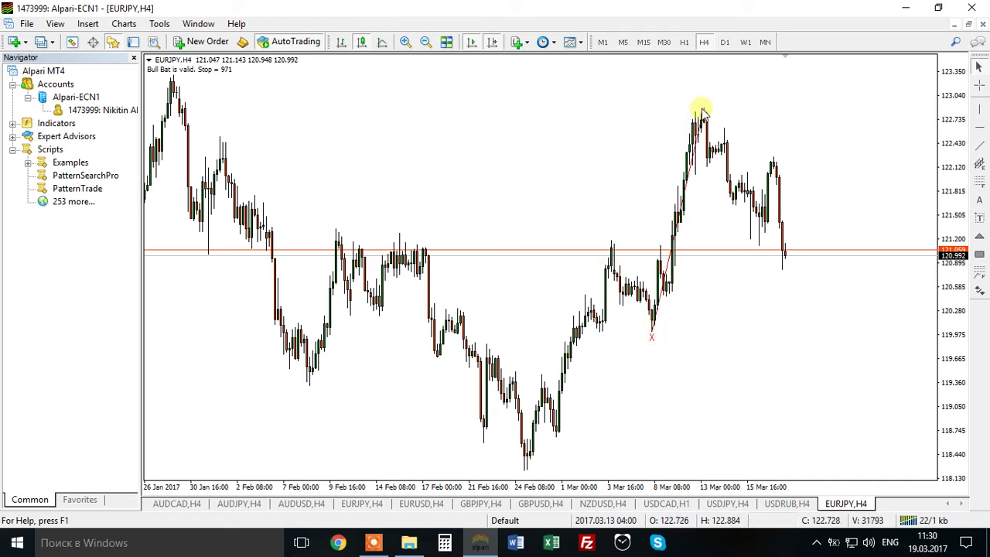
pyautogui.click(704, 112)
pyautogui.click(758, 246)
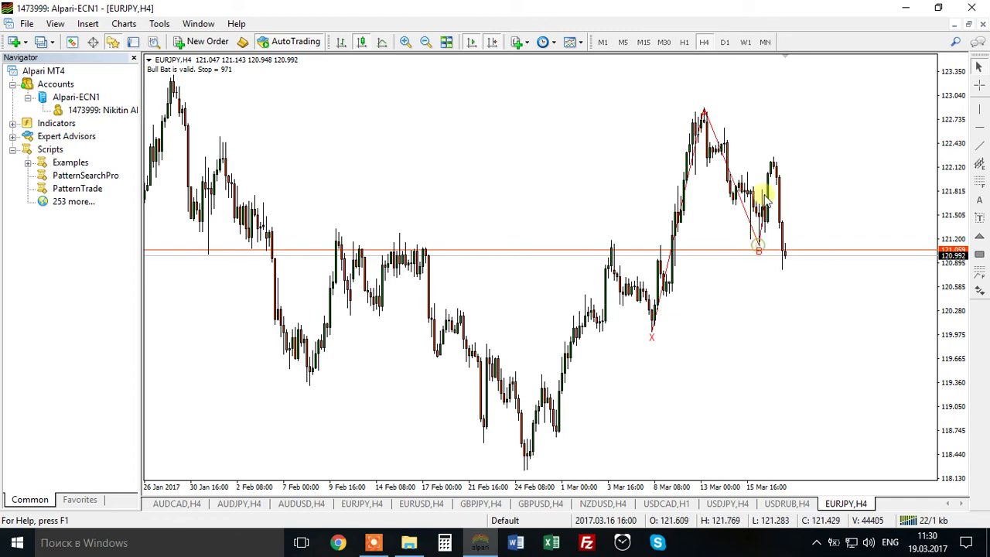
pyautogui.click(774, 162)
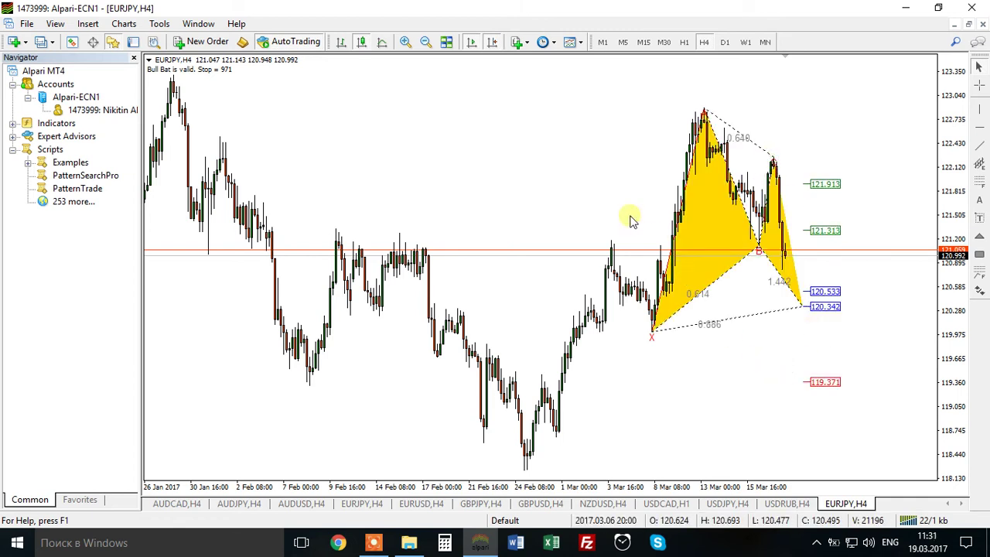
# Draw a bearish Cypher pattern through the late-January high, early-February low, 10 February high and late-February low.
pyautogui.scroll(3, 630, 215)
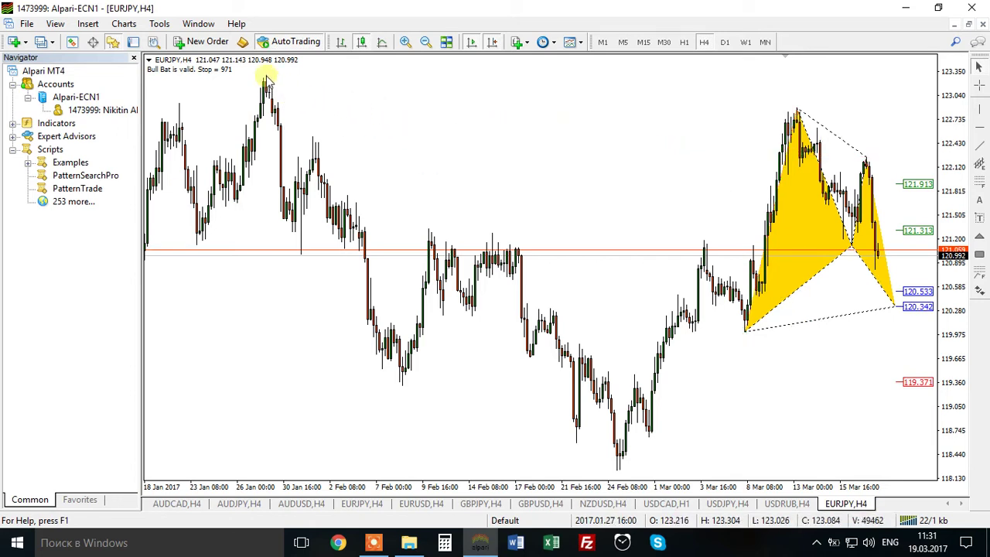
pyautogui.moveTo(266, 78)
pyautogui.mouseDown()
pyautogui.moveTo(409, 302)
pyautogui.moveTo(403, 391)
pyautogui.mouseUp()
pyautogui.click(429, 231)
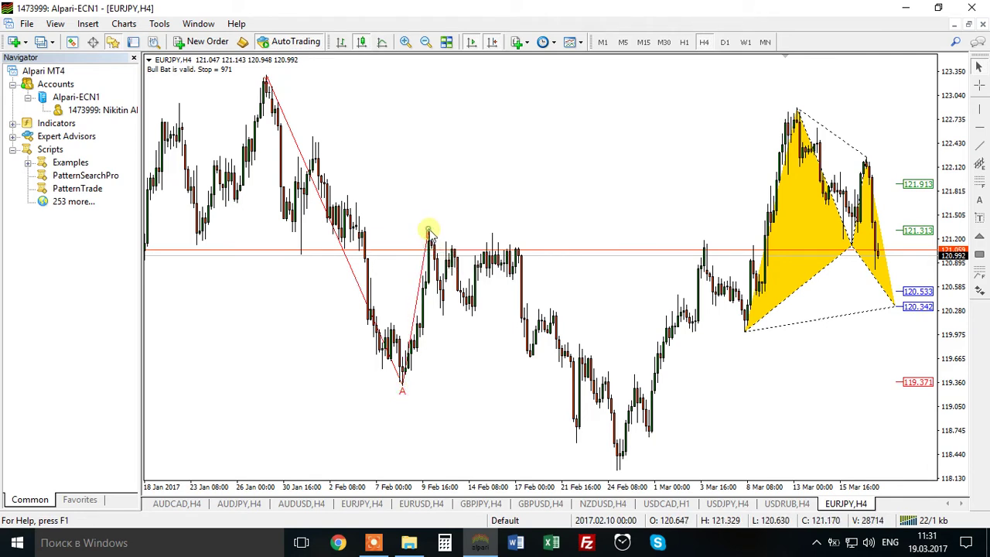
pyautogui.click(617, 466)
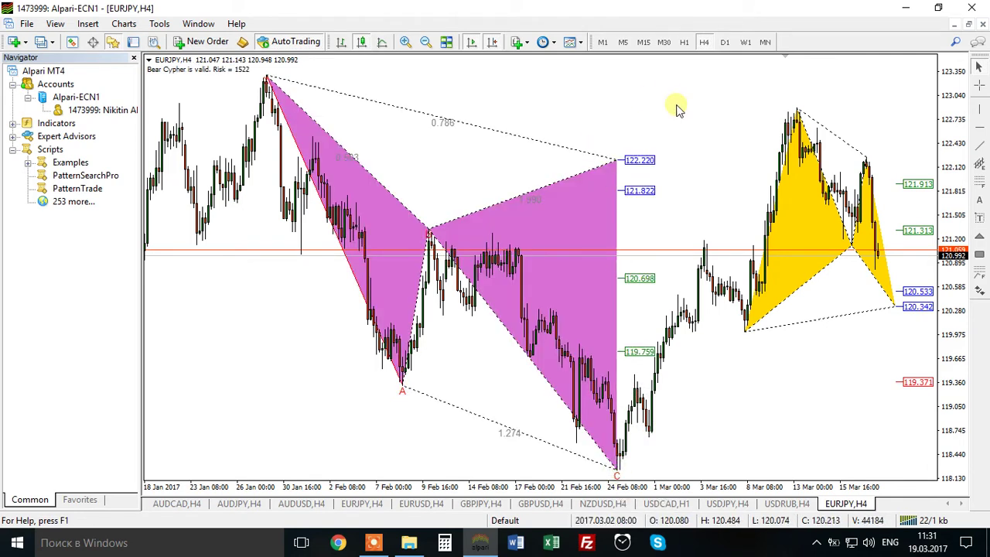
# Draw a smaller bullish Bat pattern inside the Cypher, from the early-February low through the 10 February high and the mid-February low and high.
pyautogui.click(684, 135)
pyautogui.click(403, 390)
pyautogui.click(431, 231)
pyautogui.click(473, 317)
pyautogui.click(496, 235)
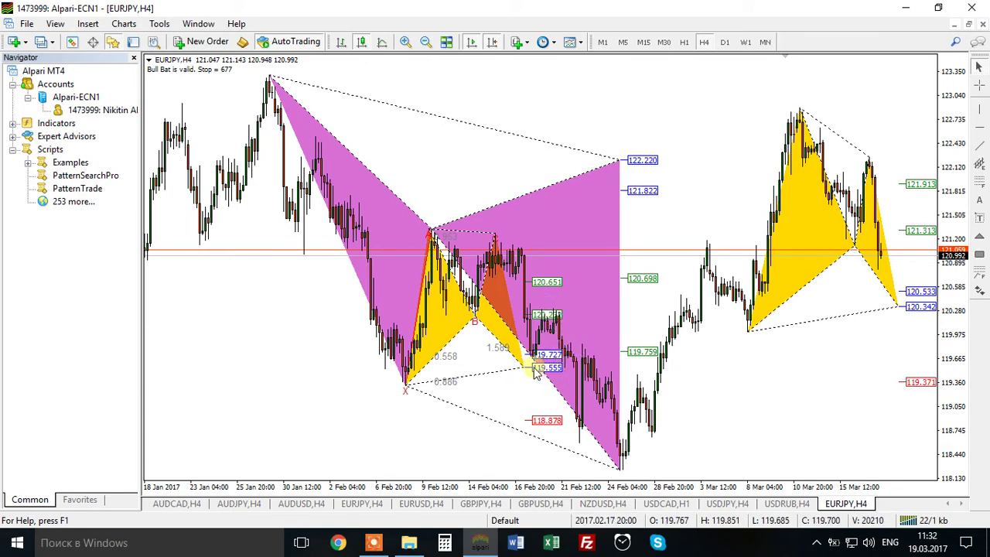
# Check the smaller Bat pattern's D level with the crosshair and view the price history back to November 2016.
pyautogui.middleClick(507, 368)
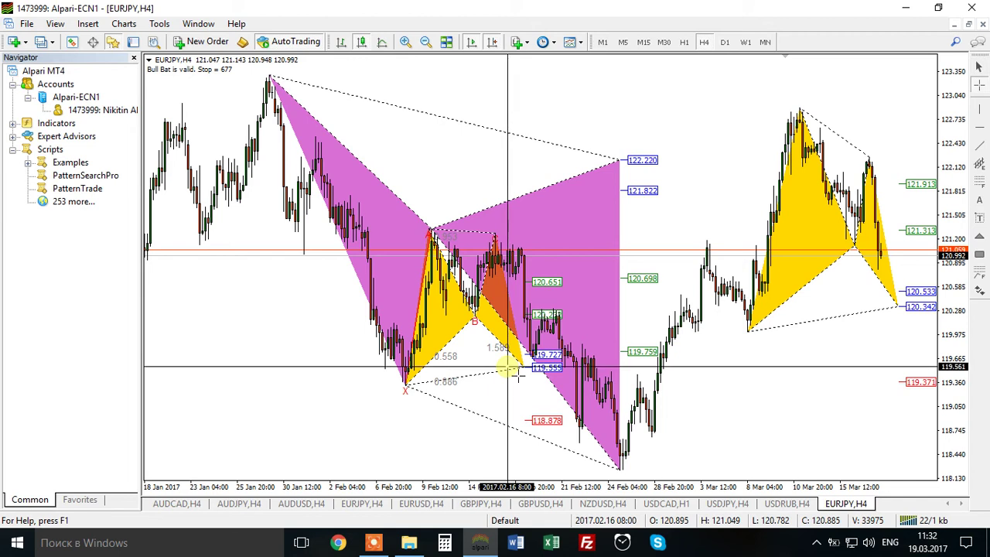
pyautogui.click(507, 368)
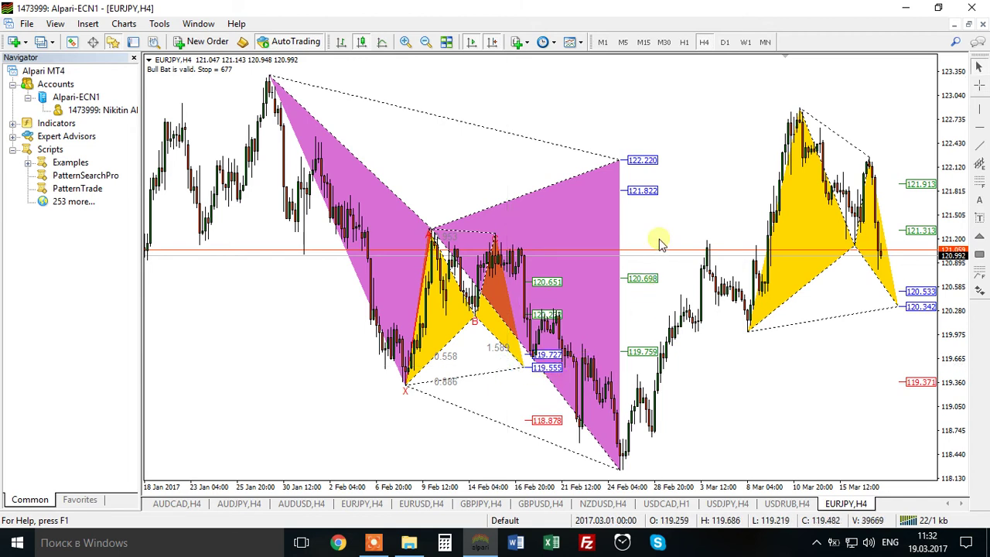
pyautogui.scroll(-10, 659, 243)
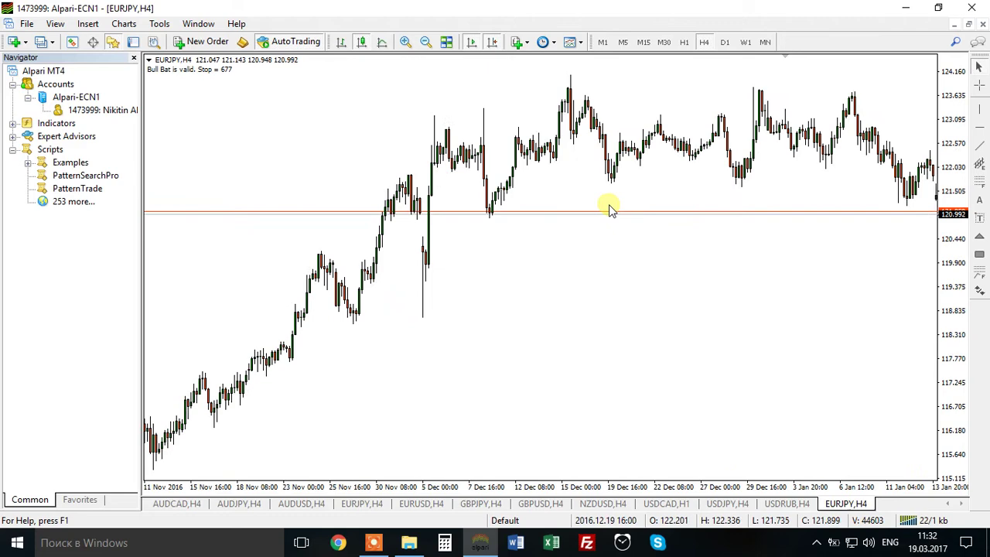
# Draw a bearish Bat pattern from the 17 September 2015 high through the late-September low and high to the 1 October low.
pyautogui.scroll(-15, 611, 217)
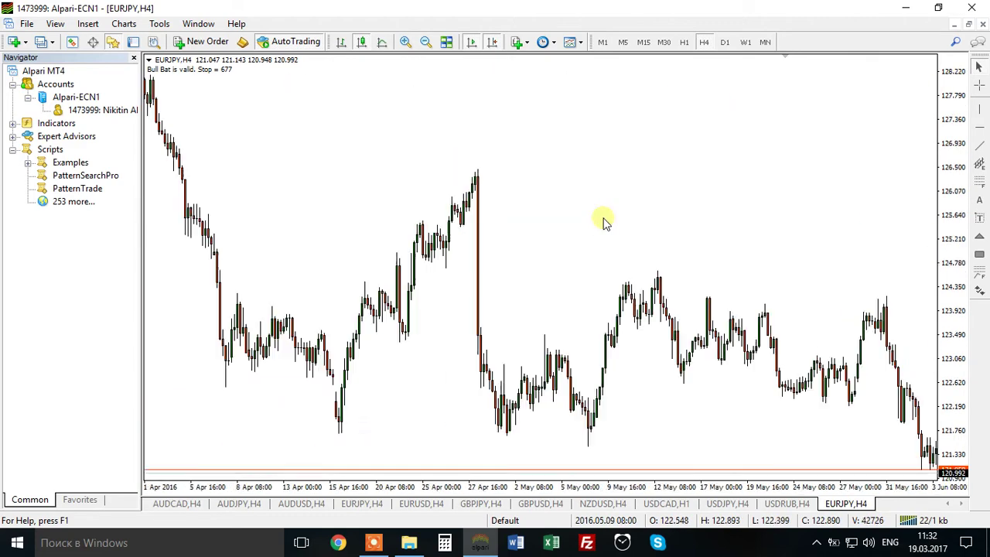
pyautogui.scroll(-15, 598, 223)
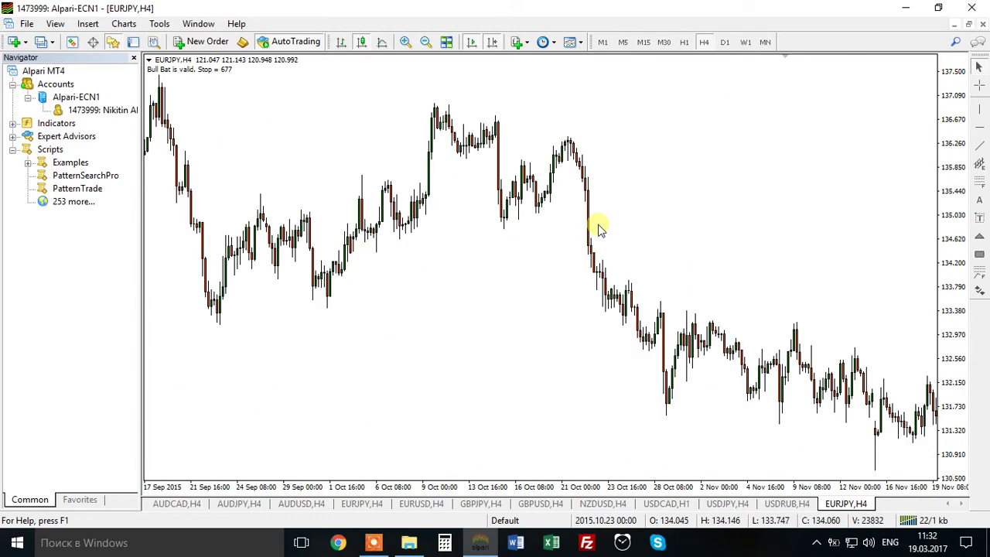
pyautogui.scroll(-1, 560, 282)
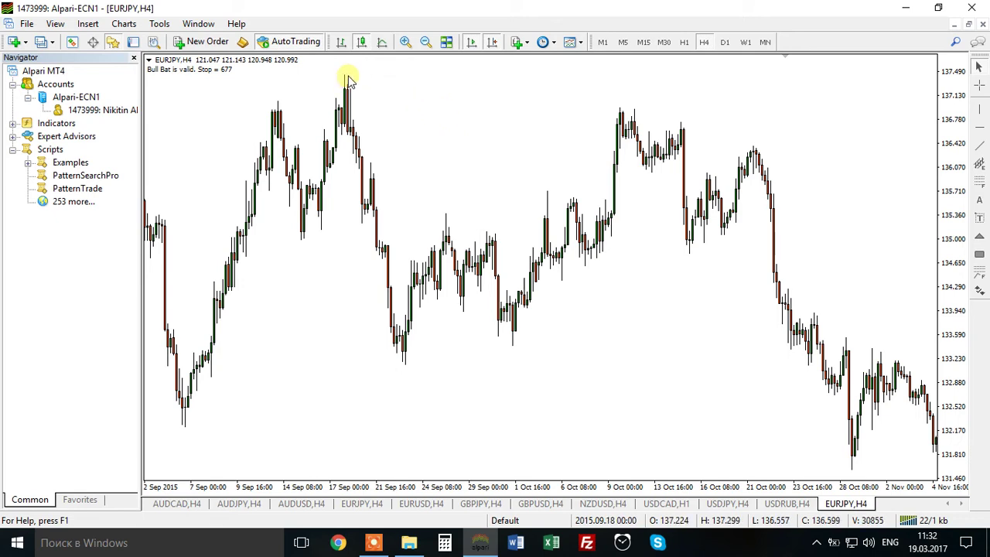
pyautogui.moveTo(346, 79)
pyautogui.mouseDown()
pyautogui.moveTo(365, 100)
pyautogui.moveTo(438, 369)
pyautogui.moveTo(405, 362)
pyautogui.moveTo(441, 214)
pyautogui.moveTo(513, 344)
pyautogui.mouseUp()
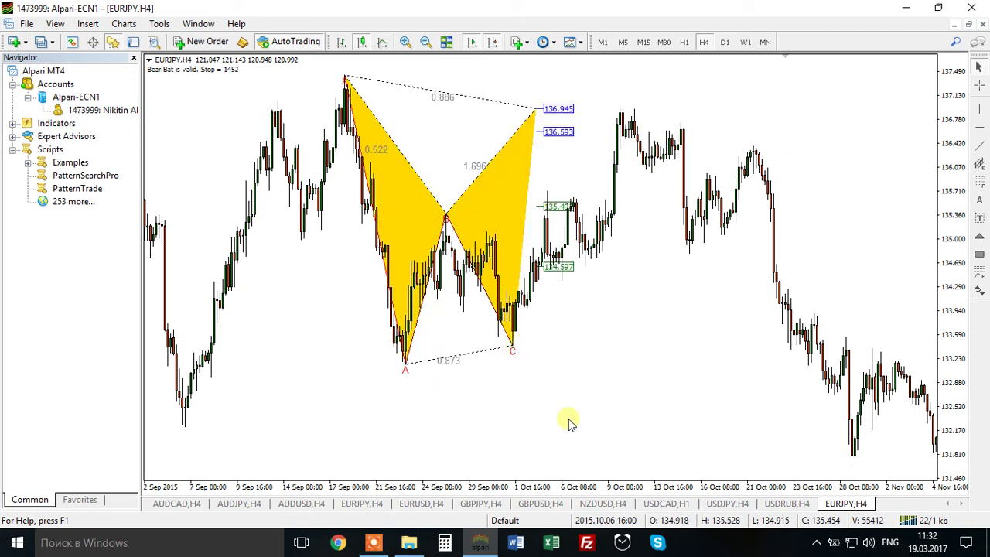
# Check the bearish Bat's D level with the crosshair, and measure from point A to the 9 October high with a temporary Fibonacci retracement.
pyautogui.middleClick(654, 115)
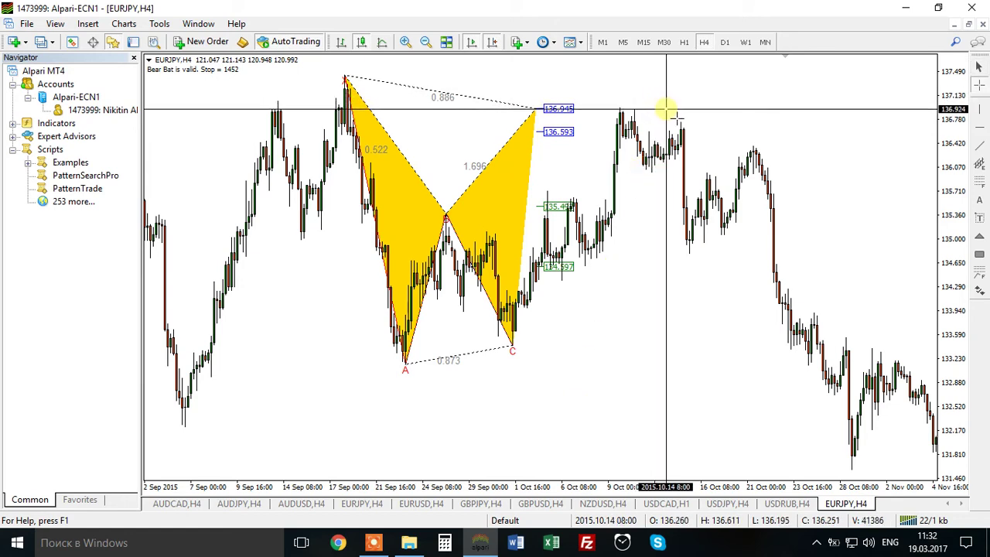
pyautogui.click(677, 114)
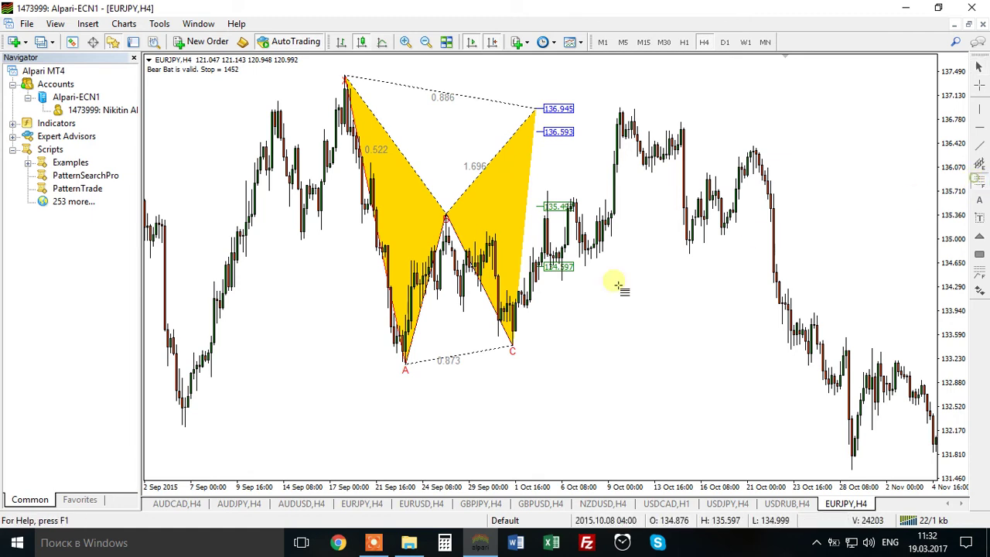
pyautogui.moveTo(407, 366); pyautogui.dragTo(622, 107)
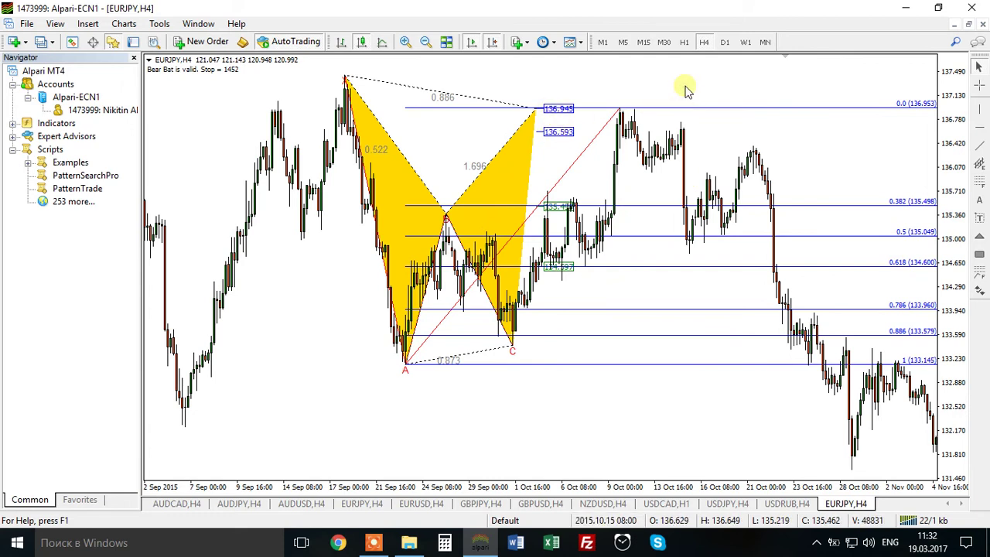
pyautogui.press('Delete')
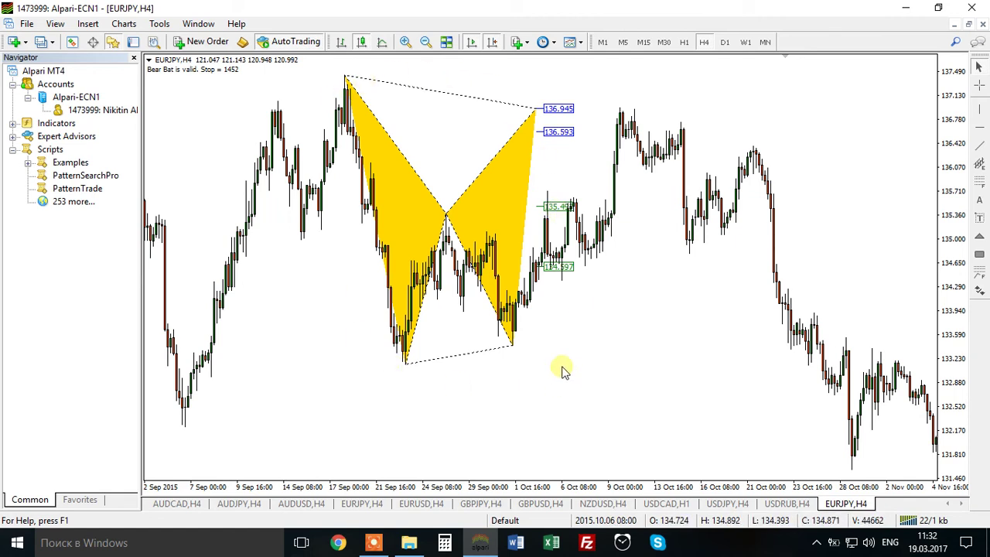
# Draw a bullish Bat pattern with X at the 1 October low, A at the 9 October high, B at the 15 October low and C at the 21 October high.
pyautogui.moveTo(511, 348); pyautogui.dragTo(626, 108)
pyautogui.click(623, 110)
pyautogui.click(693, 257)
pyautogui.click(755, 147)
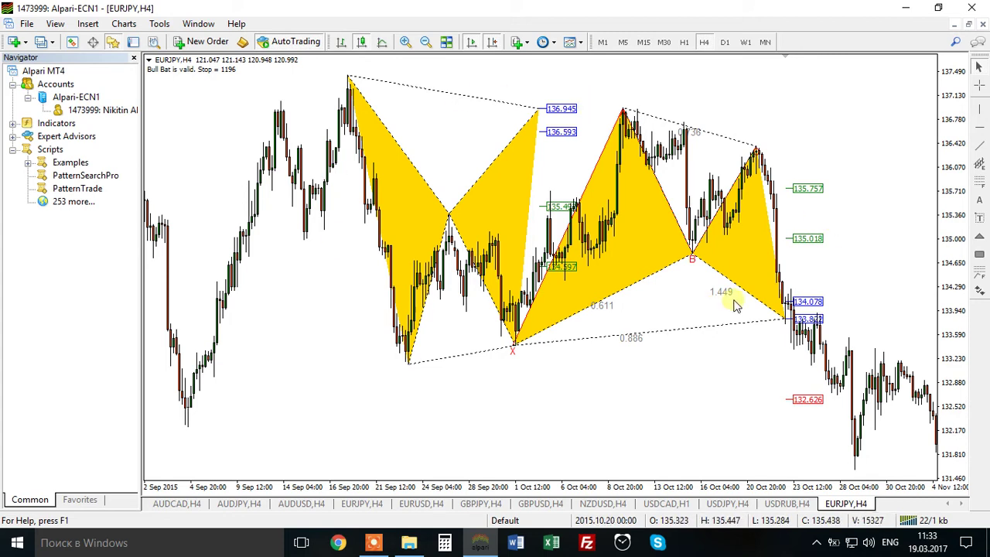
# Draw a bullish Butterfly pattern from the late-October low through the 30 October high to the early-November low and high.
pyautogui.scroll(-3, 871, 290)
pyautogui.scroll(-6, 814, 284)
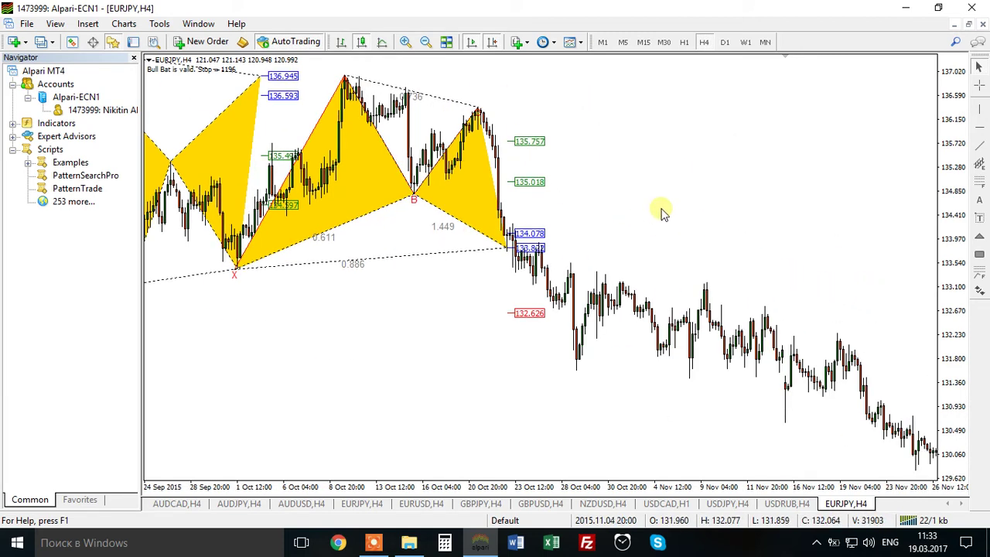
pyautogui.click(576, 375)
pyautogui.click(596, 275)
pyautogui.click(658, 357)
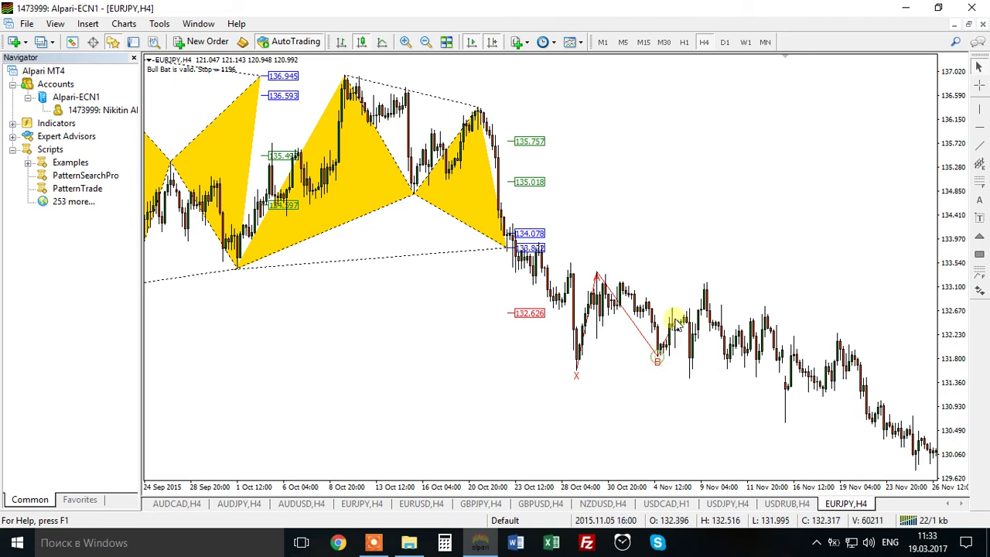
pyautogui.click(671, 309)
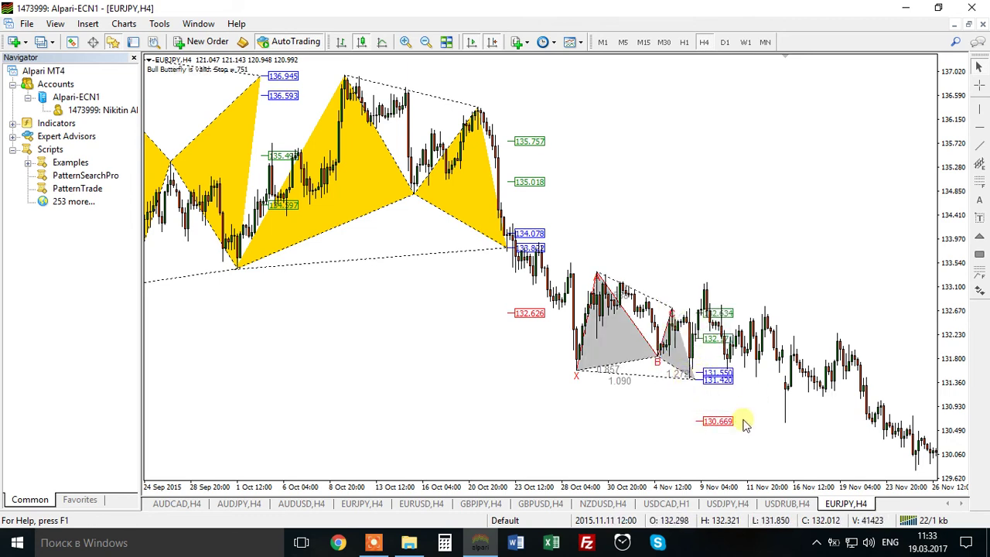
# Draw a second bullish Butterfly starting at the 6 November low and a bearish Gartley starting at the mid-November high.
pyautogui.scroll(-3, 741, 422)
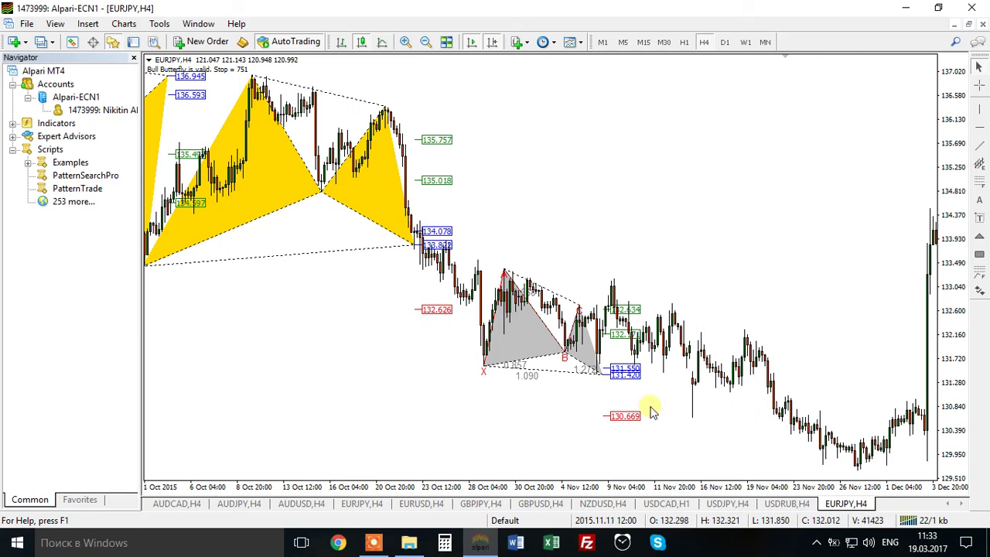
pyautogui.click(614, 342)
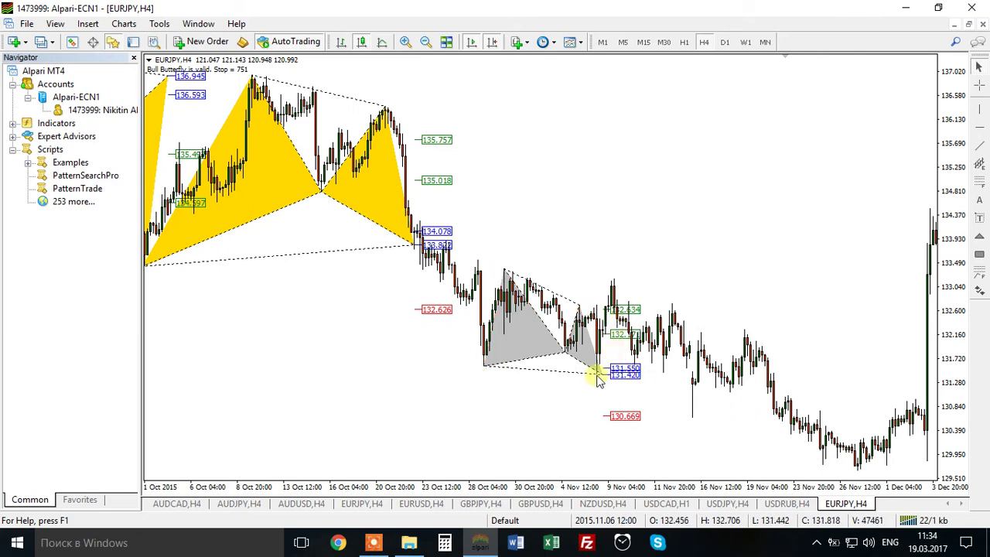
pyautogui.moveTo(616, 283)
pyautogui.mouseDown()
pyautogui.moveTo(639, 395)
pyautogui.moveTo(641, 376)
pyautogui.moveTo(664, 375)
pyautogui.moveTo(671, 298)
pyautogui.mouseUp()
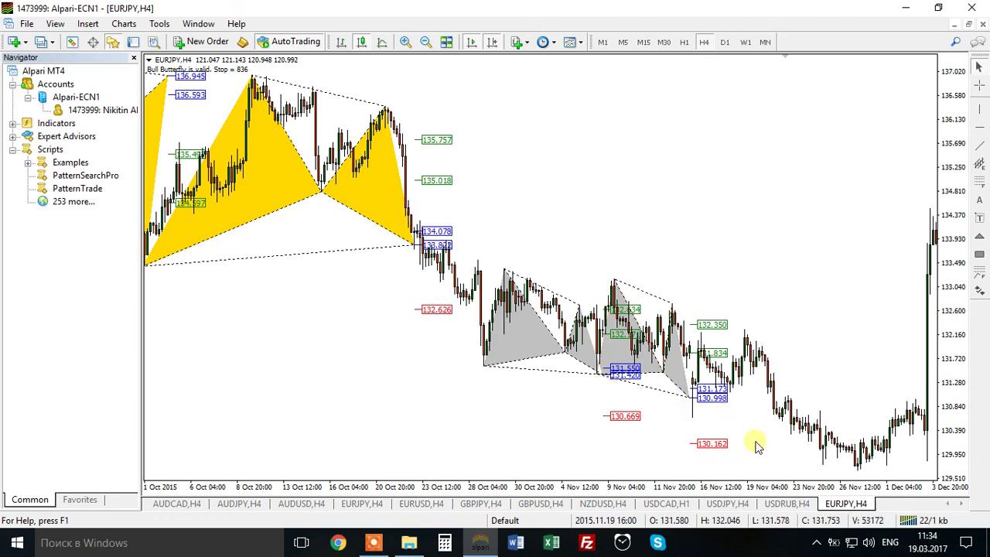
pyautogui.moveTo(670, 306); pyautogui.dragTo(731, 399)
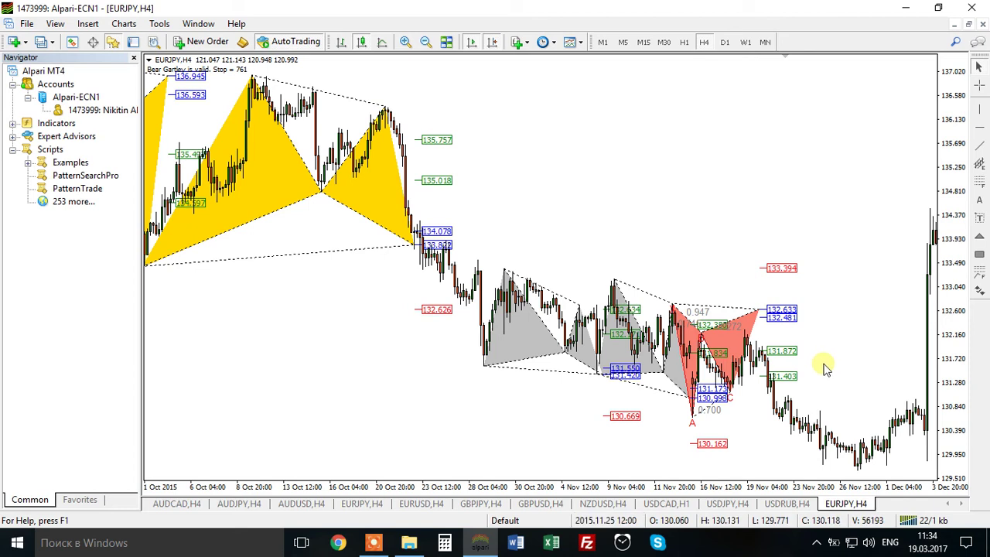
# Delete all pattern drawings from the chart and return to the latest March 2017 candles.
pyautogui.hscroll(3, 797, 370)
pyautogui.hscroll(-4, 502, 228)
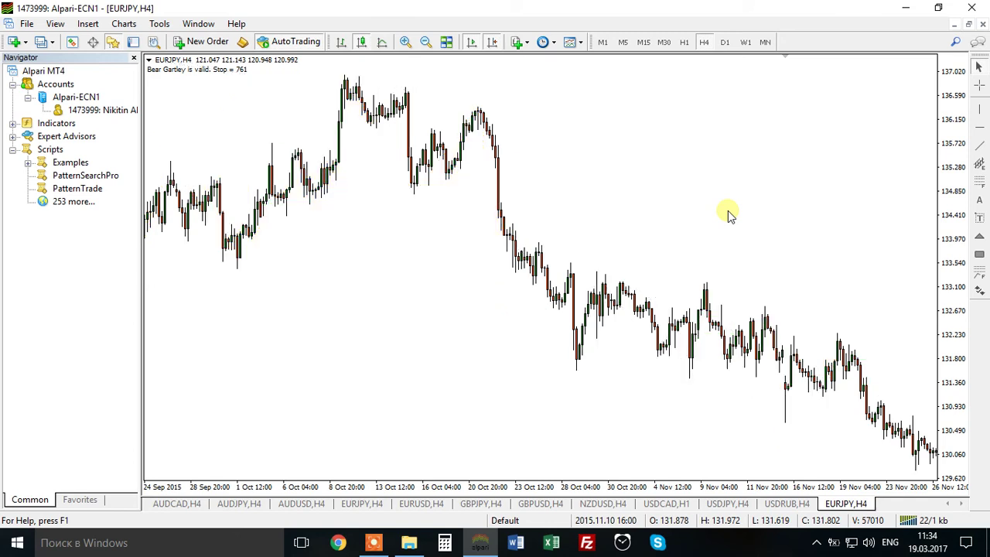
pyautogui.hscroll(8, 796, 339)
pyautogui.hscroll(15, 800, 339)
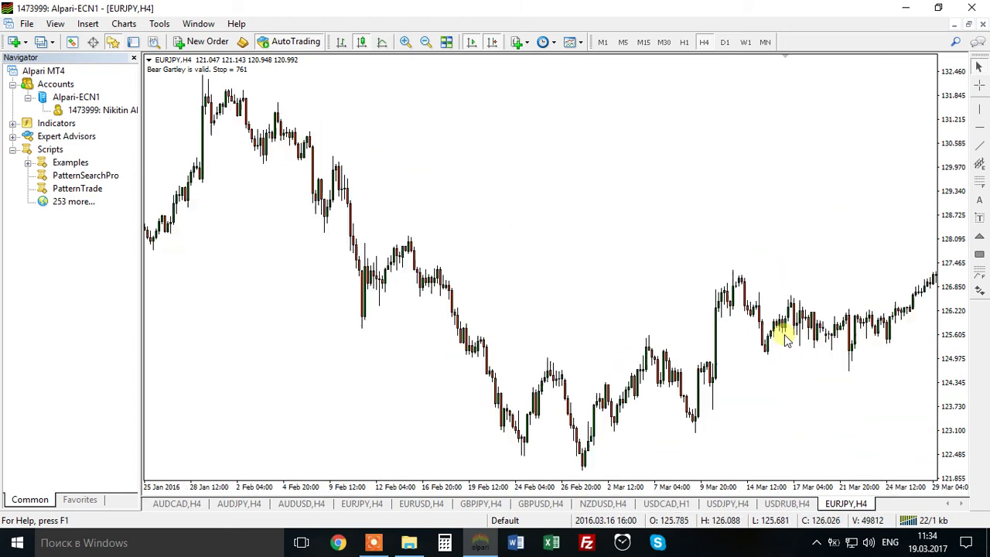
pyautogui.hscroll(12, 763, 335)
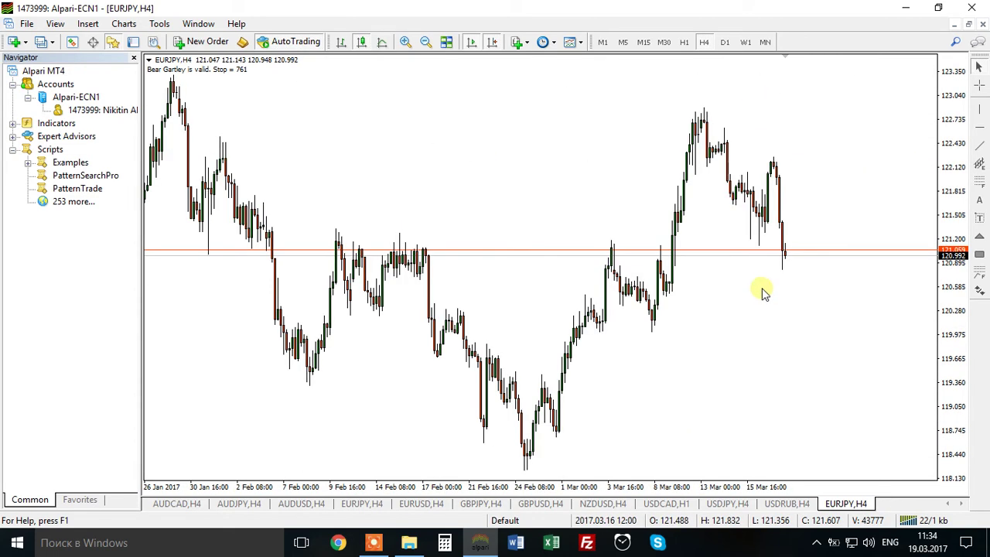
# On the H1 timeframe, draw a bullish Gartley with X at the 8 March low, A at the 13 March high, B at the 16 March low and C at the 17 March high.
pyautogui.click(684, 42)
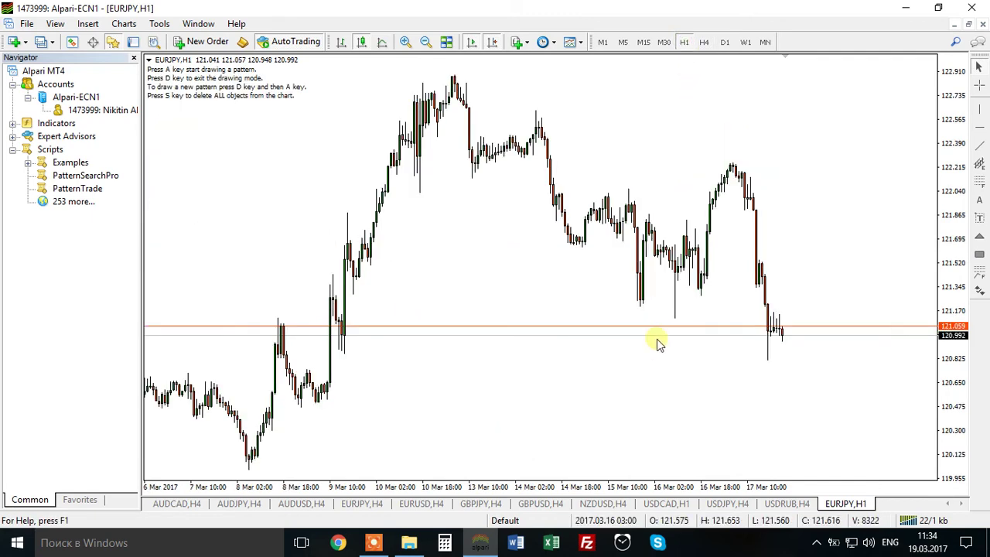
pyautogui.click(425, 42)
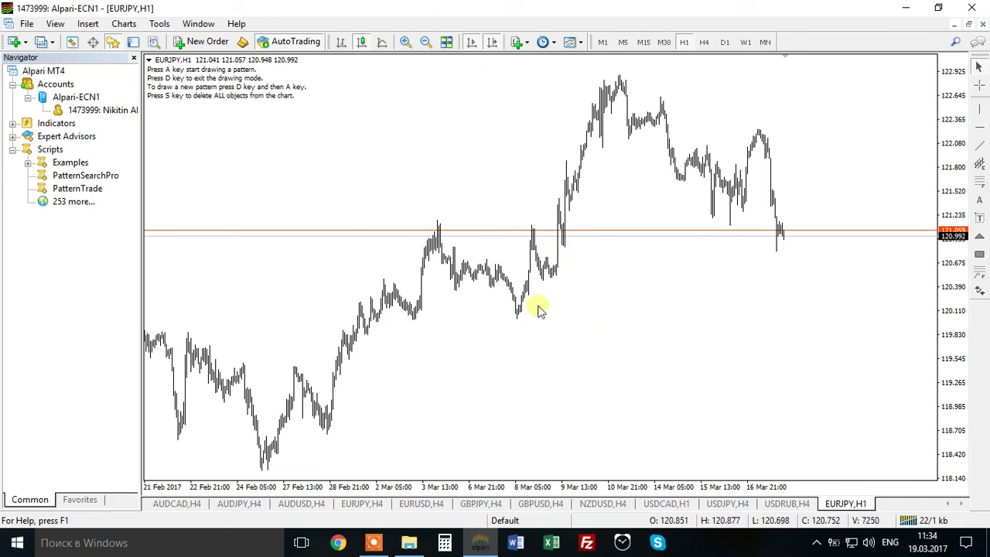
pyautogui.click(518, 319)
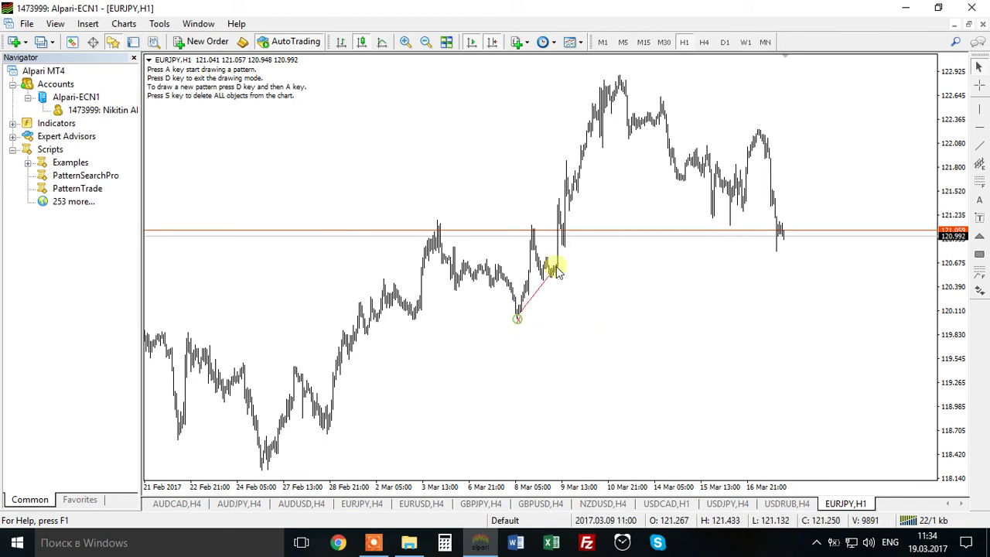
pyautogui.click(619, 79)
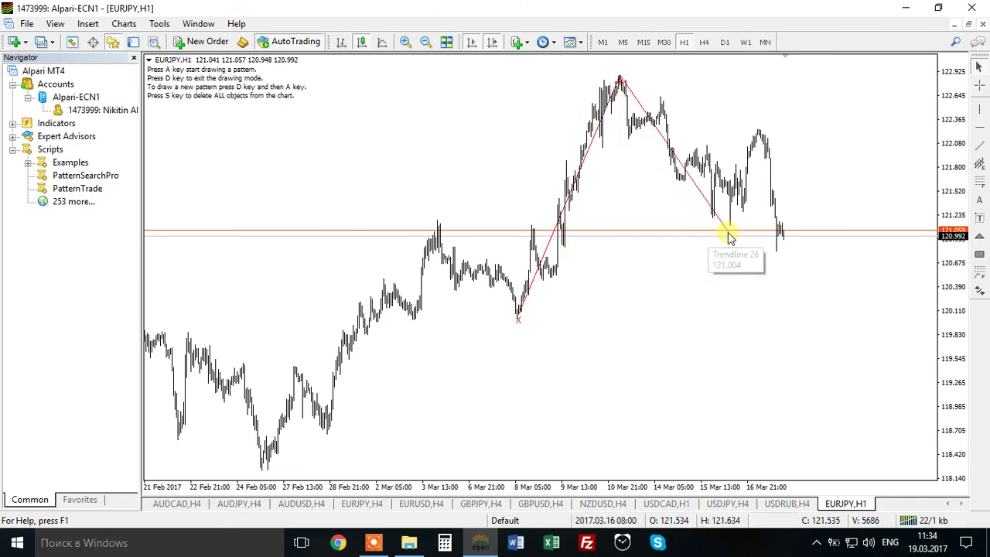
pyautogui.click(730, 230)
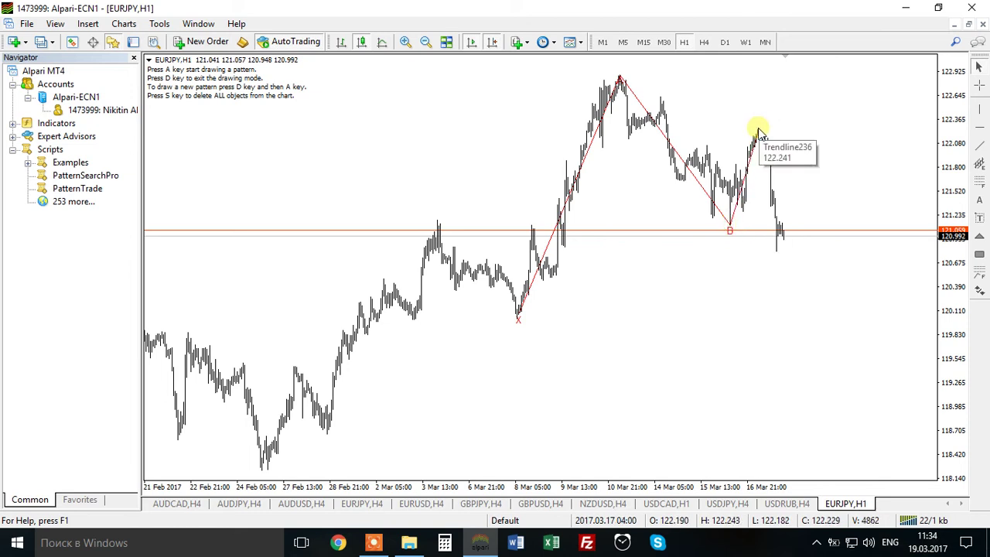
pyautogui.click(758, 135)
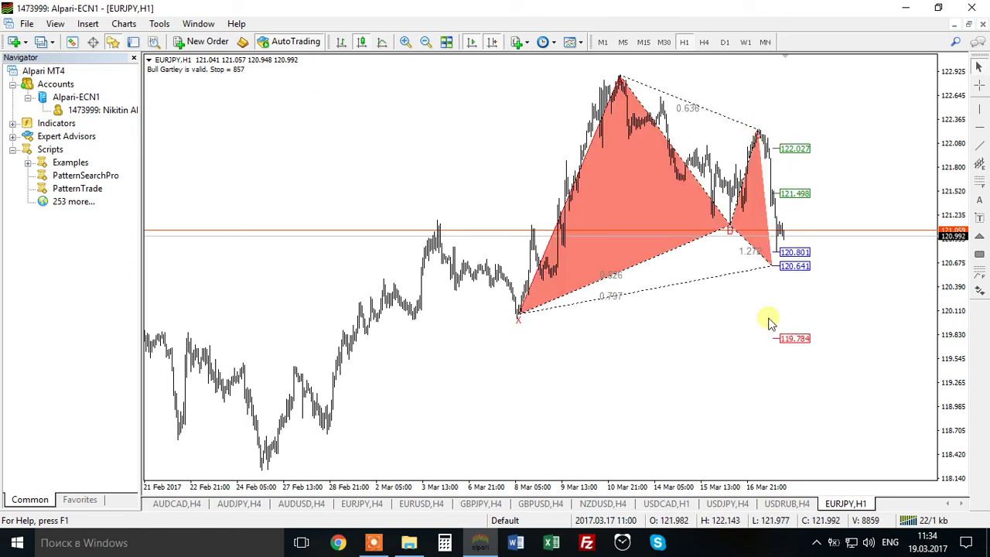
# View the Gartley pattern enlarged on the H4 timeframe and switch the chart to the Daily timeframe.
pyautogui.click(704, 42)
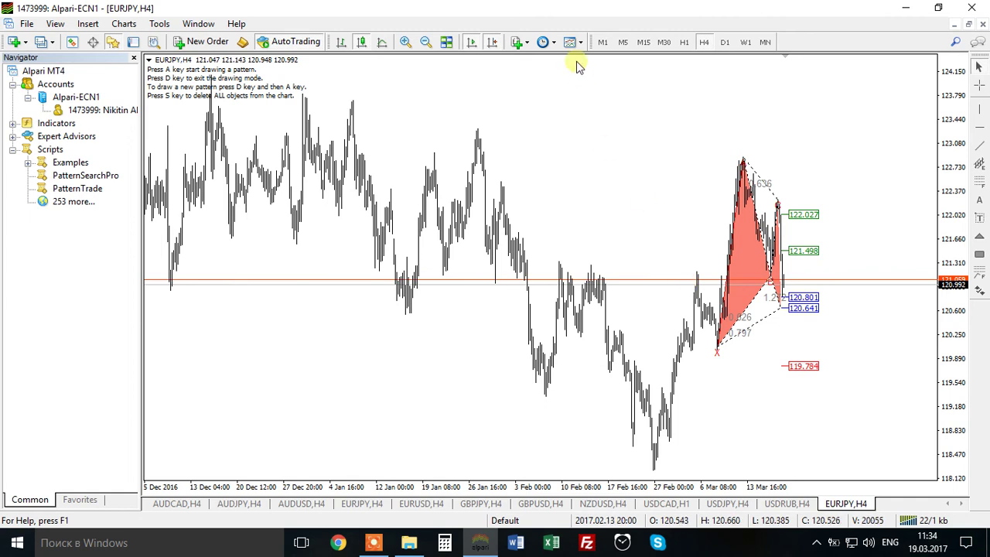
pyautogui.click(405, 42)
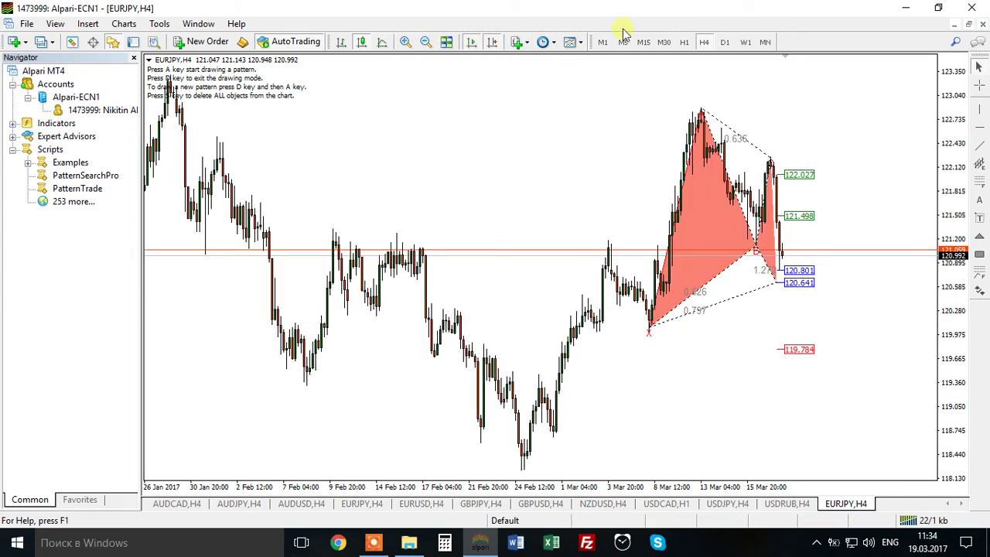
pyautogui.click(724, 42)
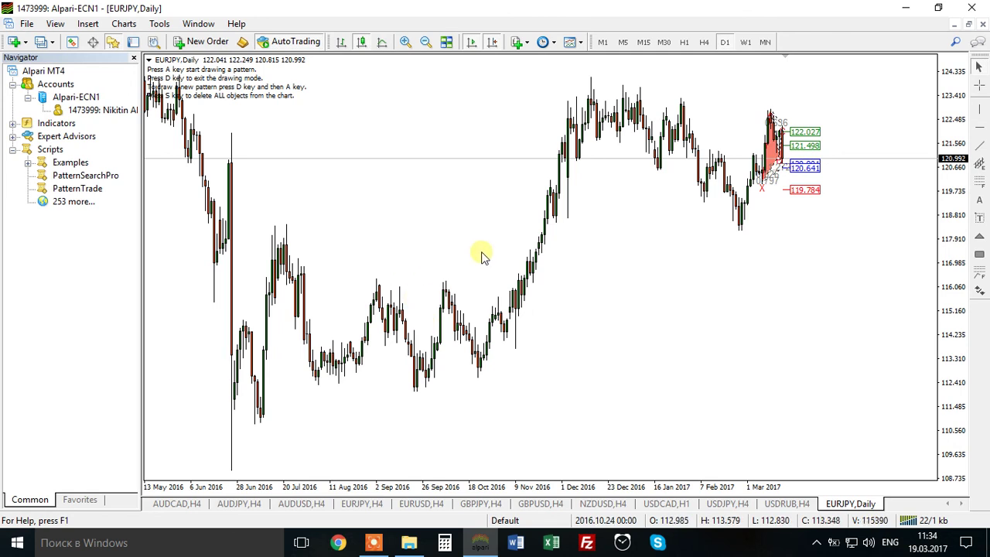
# Draw a bullish Butterfly on the Daily chart from the late-May 2015 low through the early-June high and early-July low to the late-August high.
pyautogui.scroll(-10, 481, 256)
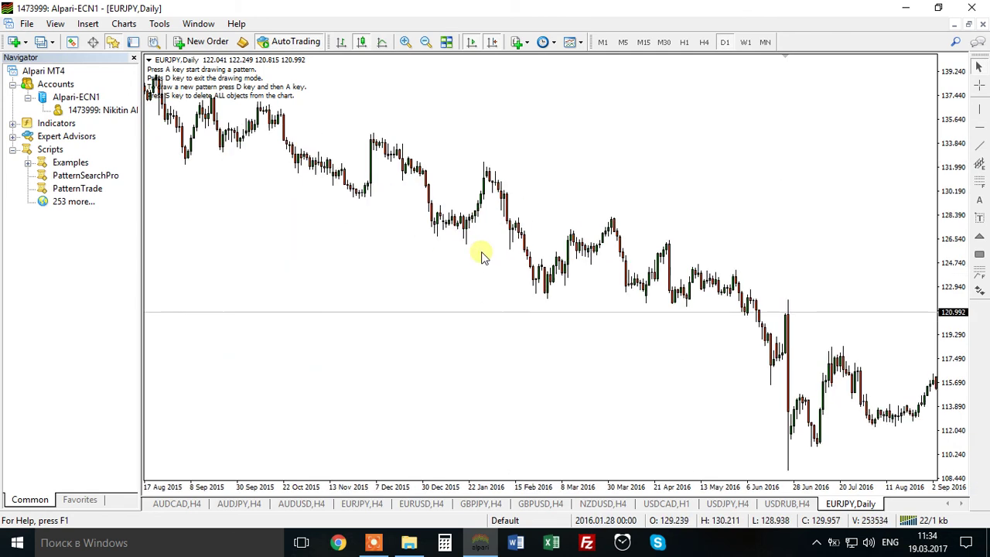
pyautogui.scroll(-5, 552, 336)
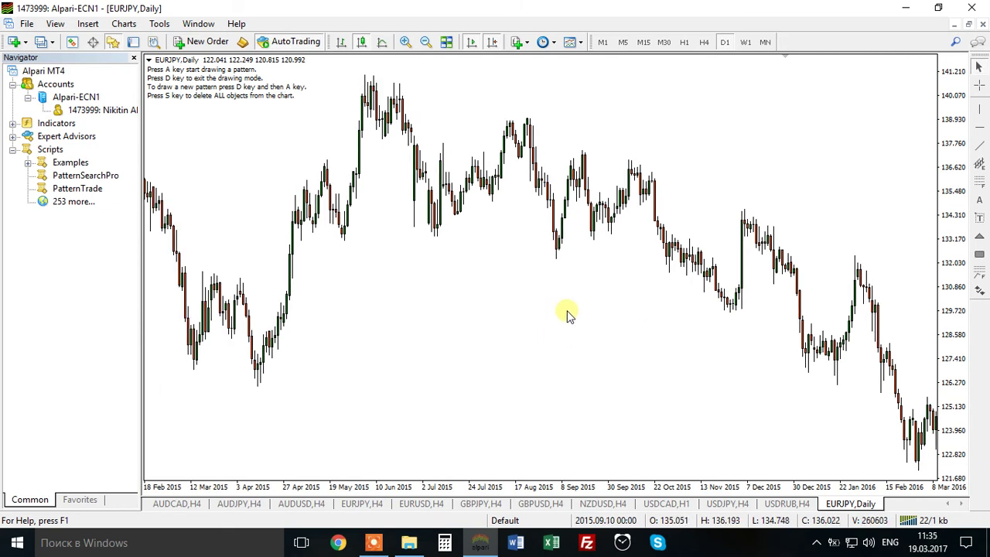
pyautogui.click(345, 244)
pyautogui.click(365, 77)
pyautogui.click(434, 237)
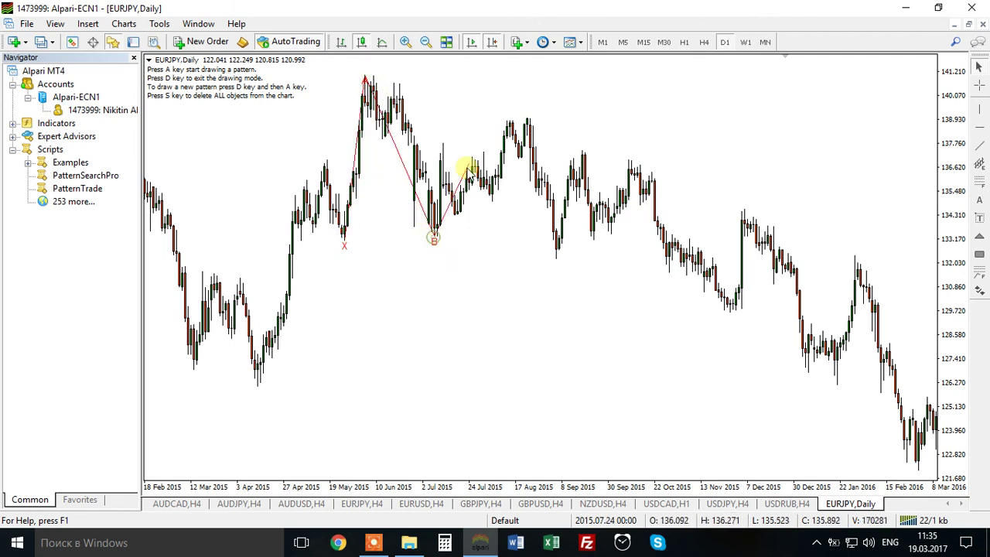
pyautogui.click(527, 120)
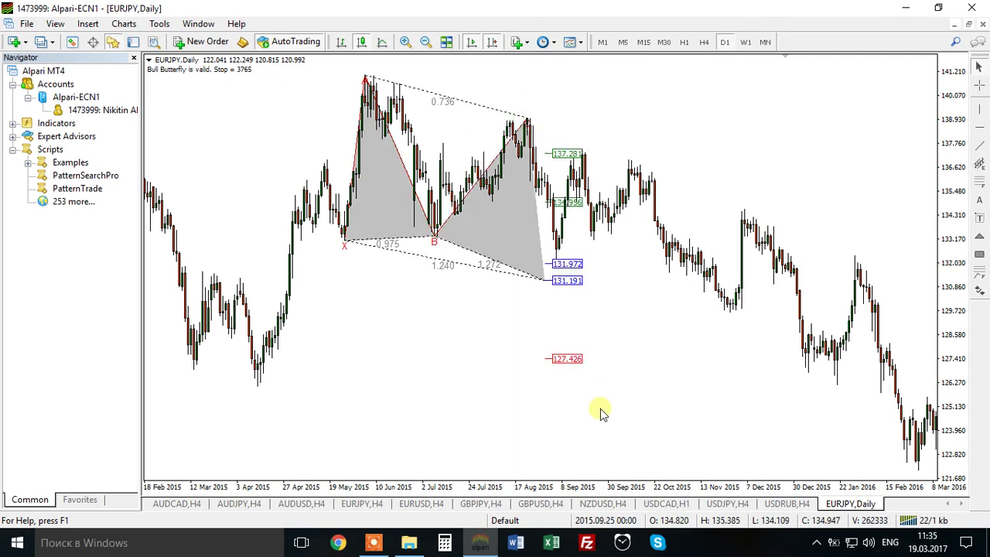
# Check the Daily Butterfly's D level with the crosshair and draw a Fibonacci retracement from point A to the late-November 2015 low.
pyautogui.middleClick(630, 319)
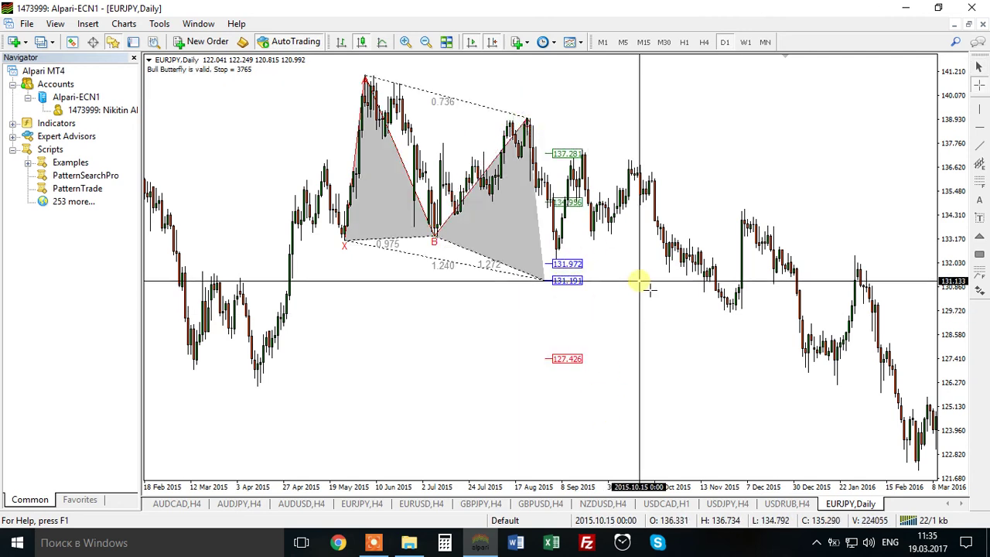
pyautogui.middleClick(638, 283)
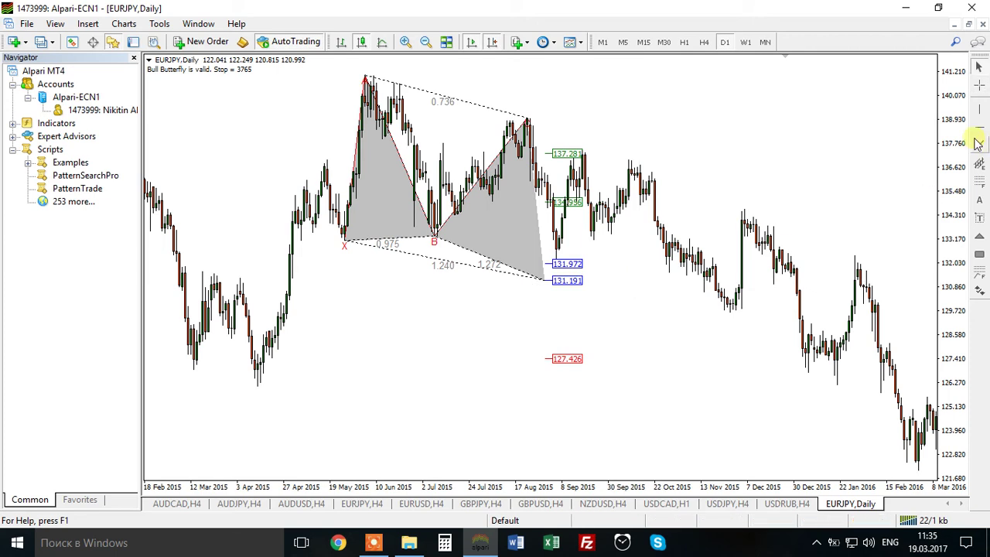
pyautogui.click(978, 164)
pyautogui.moveTo(364, 77); pyautogui.dragTo(730, 312)
pyautogui.middleClick(763, 321)
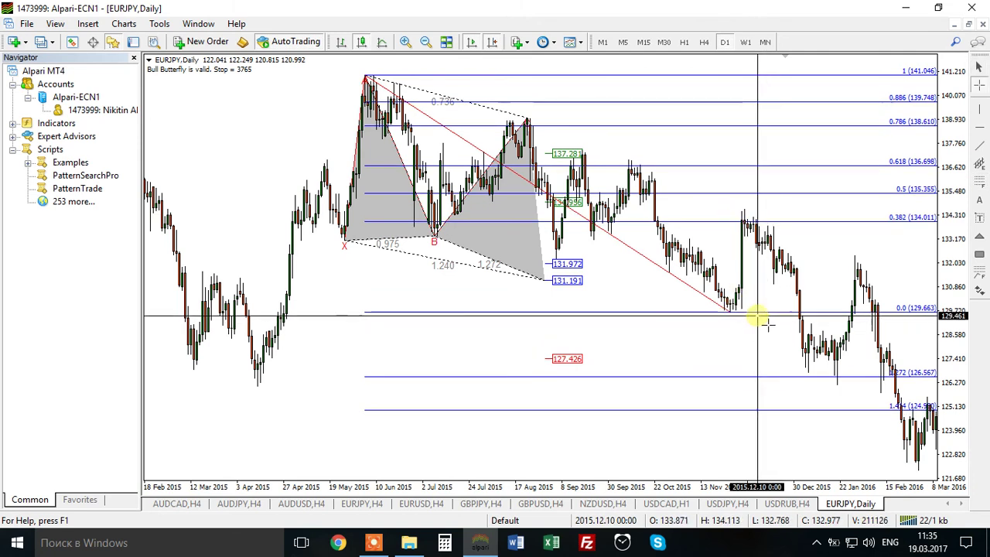
# Measure the rise from the 0.0 to the 0.382 Fibonacci level, and the distance from the Daily Butterfly's D level to its stop.
pyautogui.moveTo(752, 311); pyautogui.dragTo(789, 225)
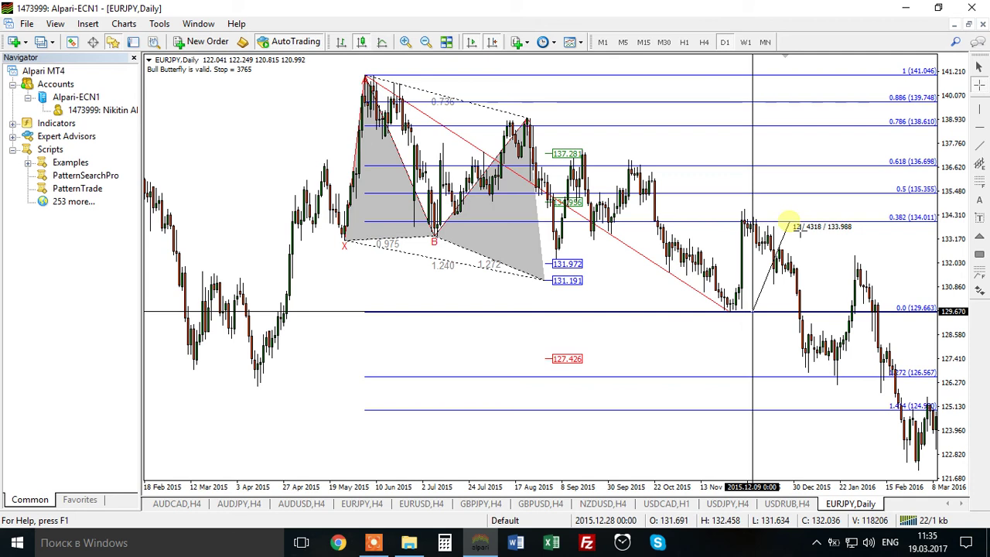
pyautogui.moveTo(791, 224); pyautogui.dragTo(792, 226)
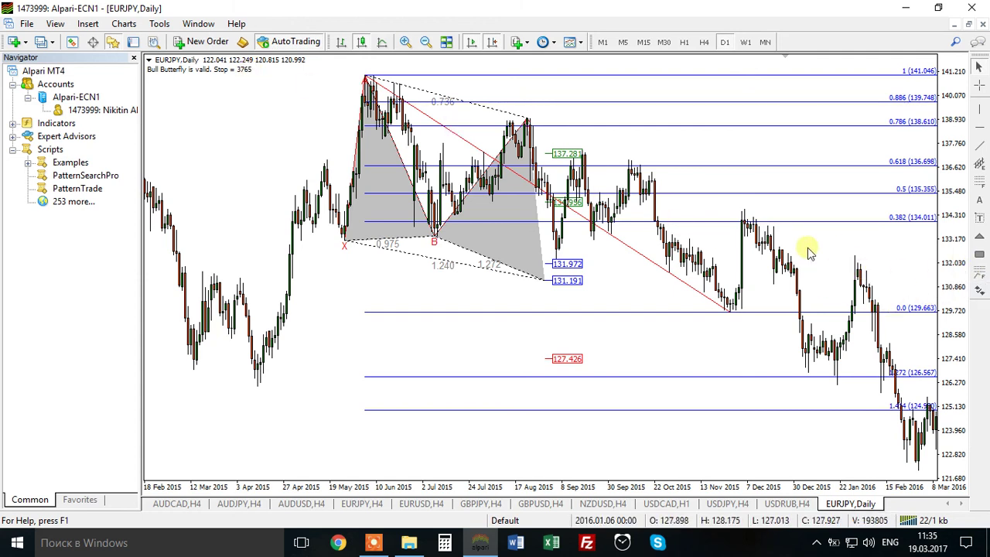
pyautogui.middleClick(617, 285)
pyautogui.moveTo(616, 282); pyautogui.dragTo(548, 359)
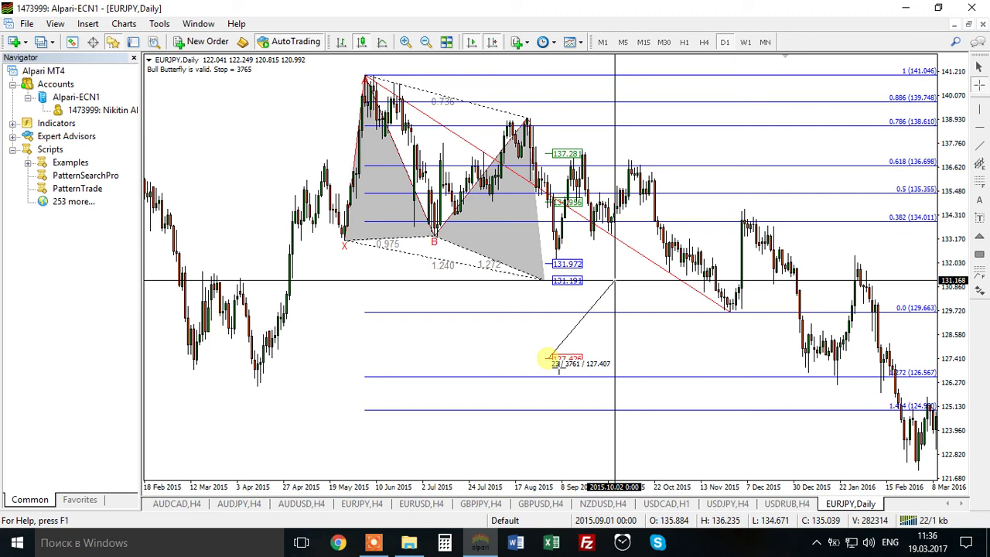
pyautogui.moveTo(548, 358); pyautogui.dragTo(549, 359)
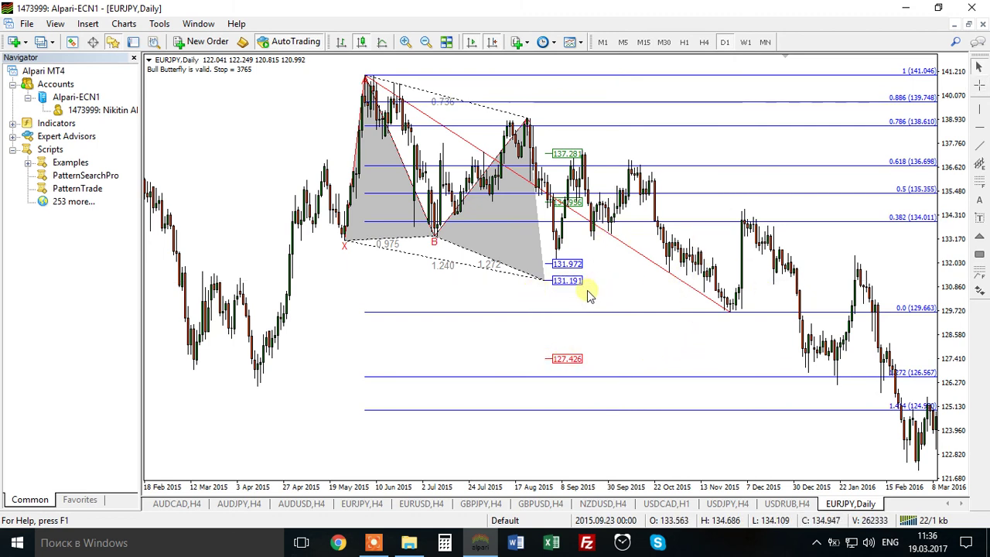
# Remove the Fibonacci retracement from the Daily chart, then switch the EURJPY chart to the H4 timeframe.
pyautogui.scroll(-1, 658, 353)
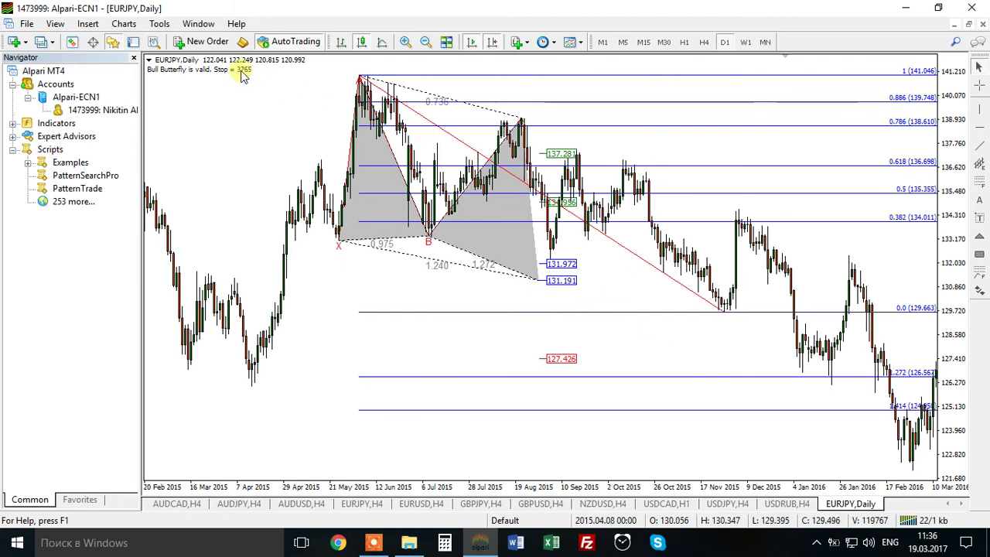
pyautogui.click(625, 295)
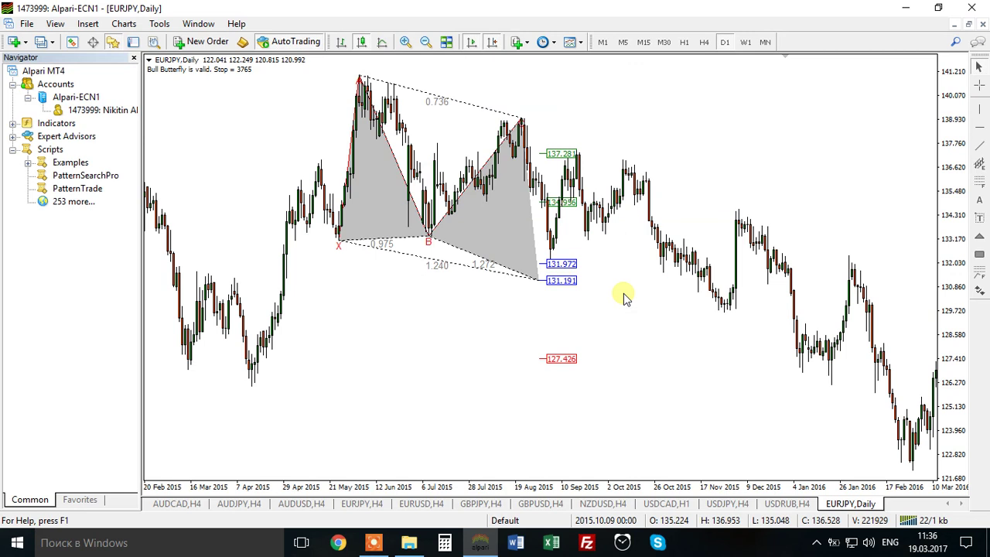
pyautogui.scroll(-15, 635, 371)
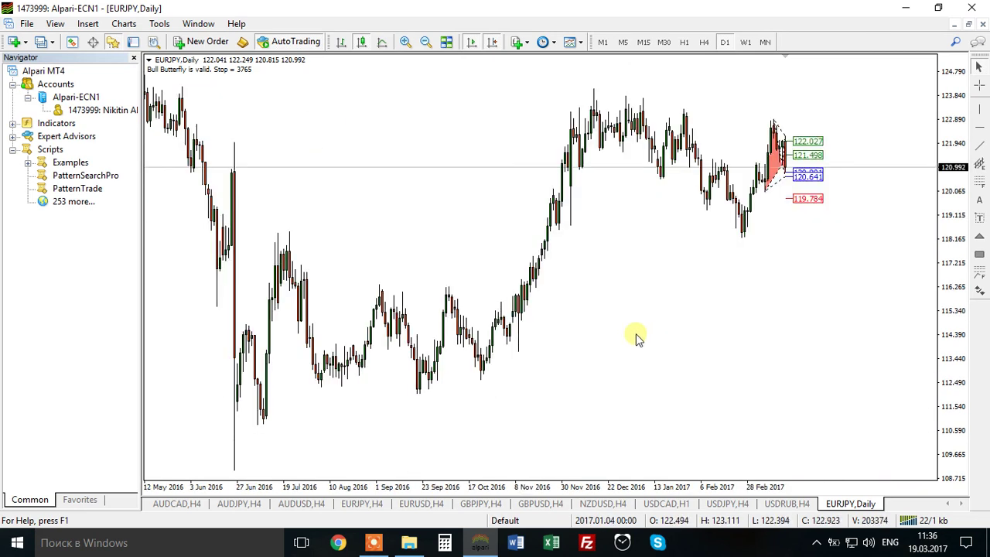
pyautogui.click(636, 338)
pyautogui.click(705, 42)
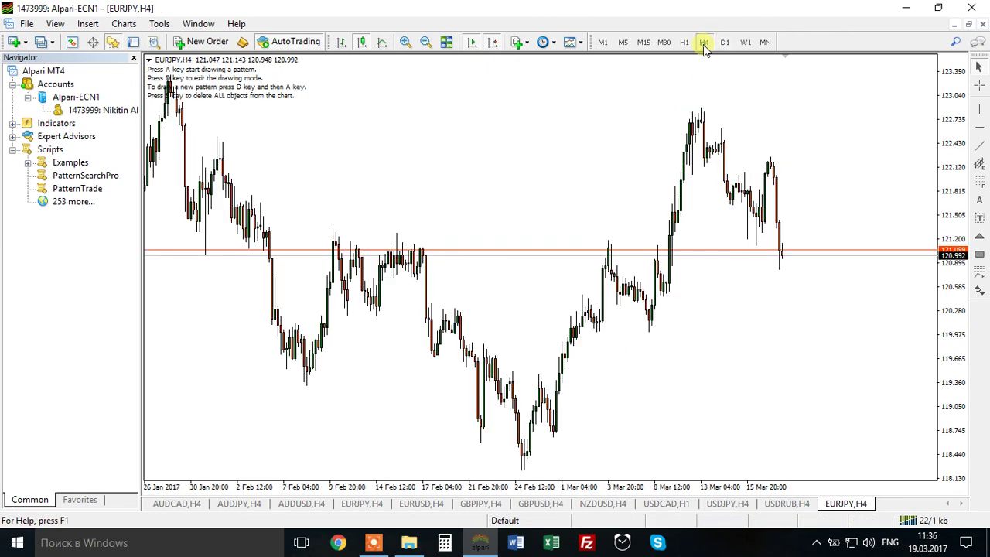